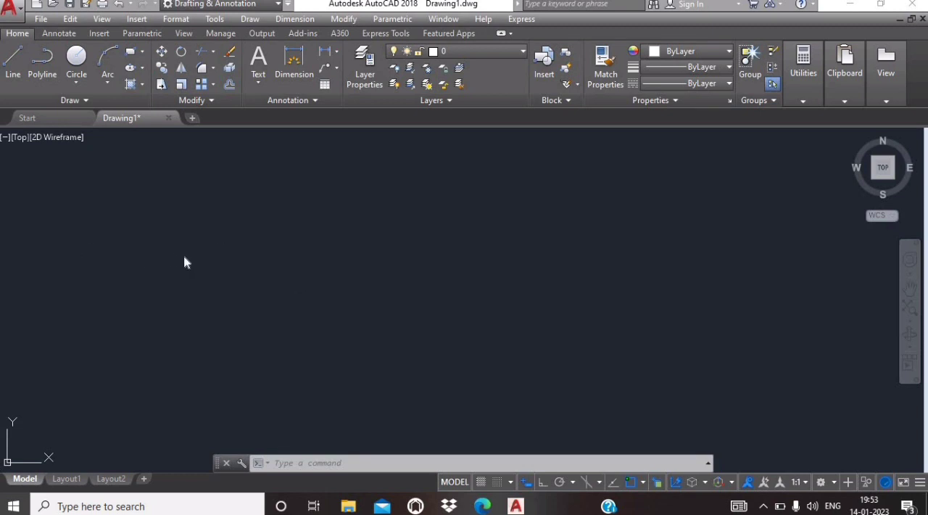
{"action": "left_click", "coordinate": [143, 53]}
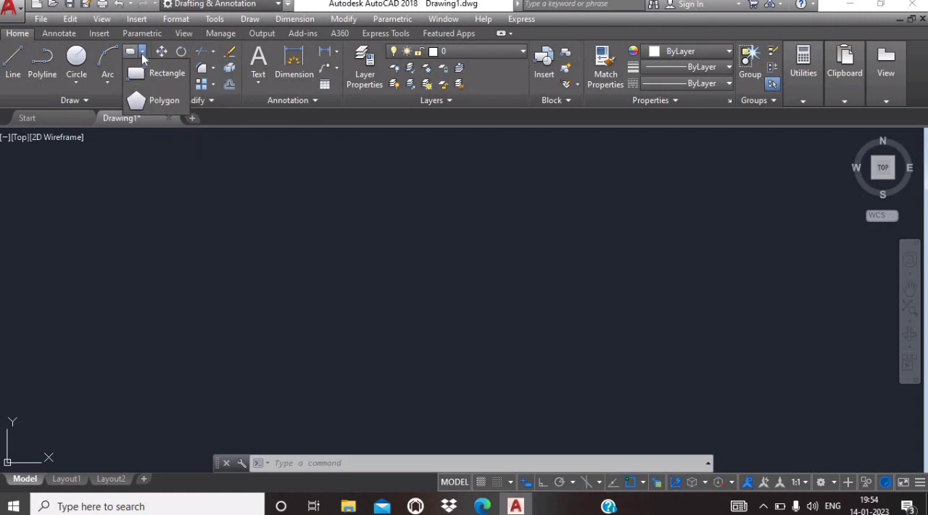
{"action": "left_click", "coordinate": [141, 54]}
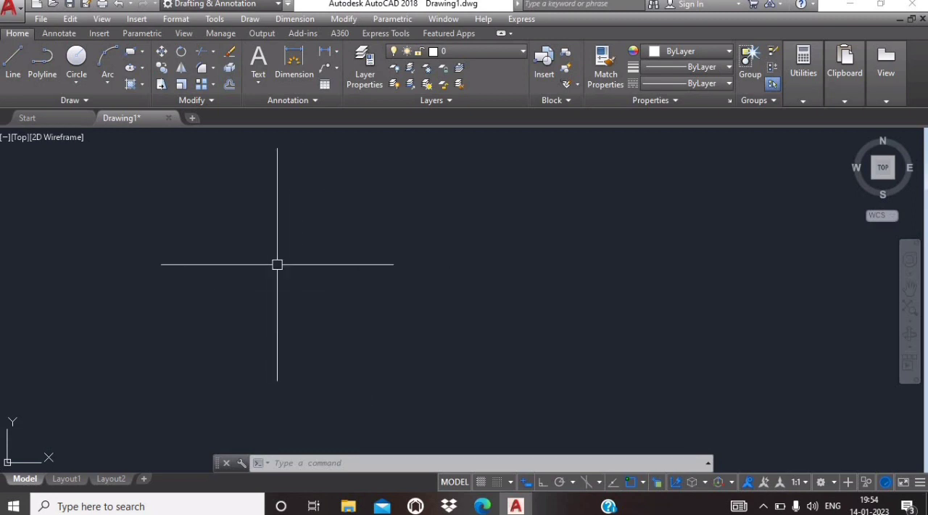
{"action": "mouse_move", "coordinate": [142, 115]}
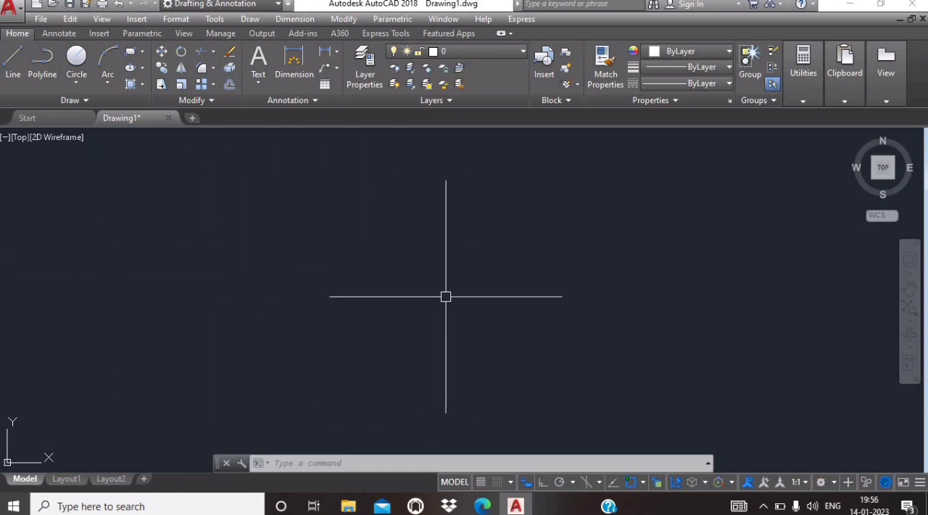
{"action": "left_click", "coordinate": [142, 51]}
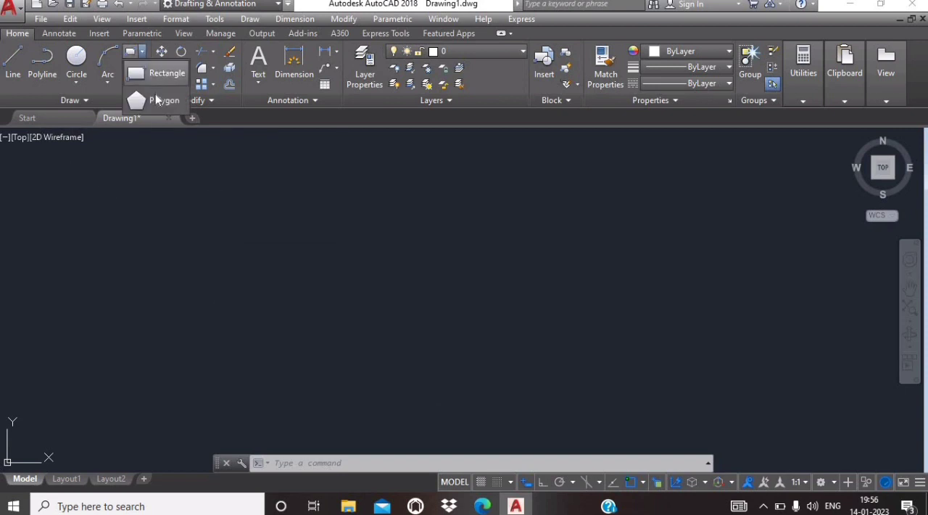
{"action": "left_click", "coordinate": [156, 100]}
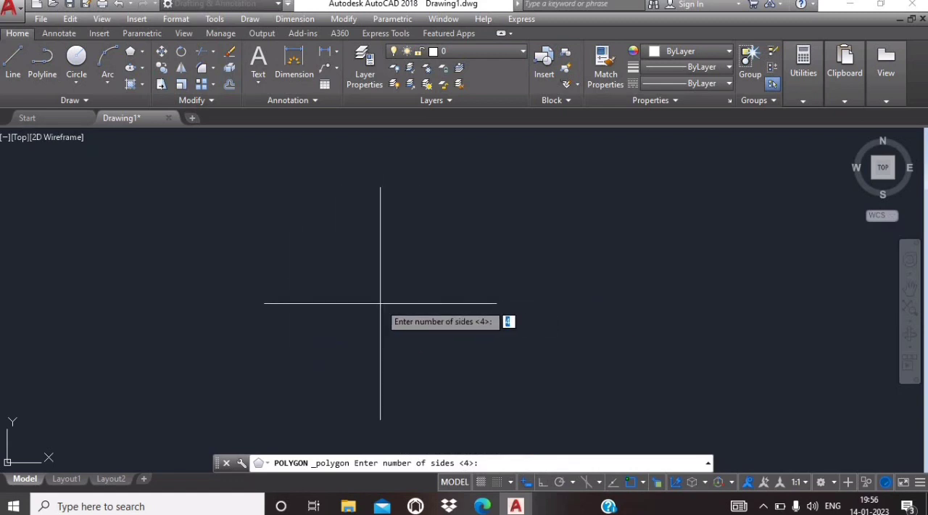
{"action": "type", "text": "3"}
{"action": "key", "text": "Return"}
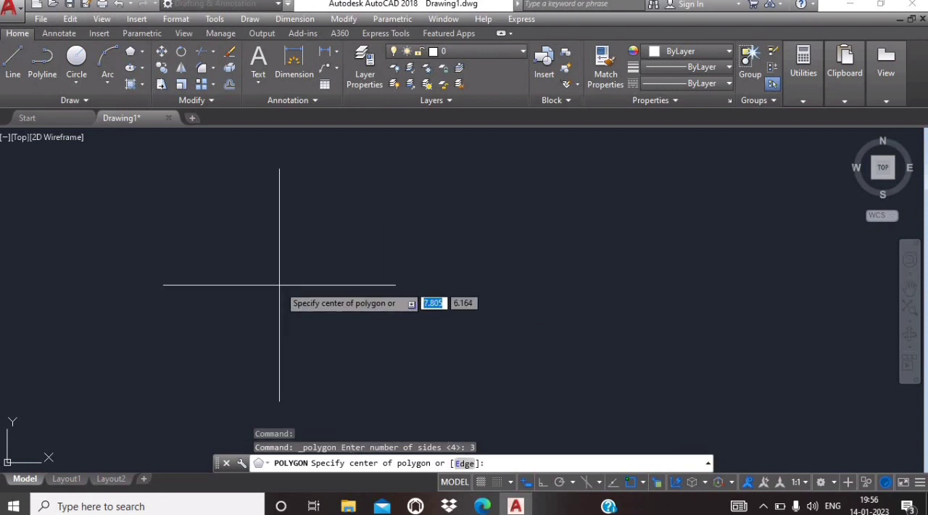
{"action": "type", "text": "e"}
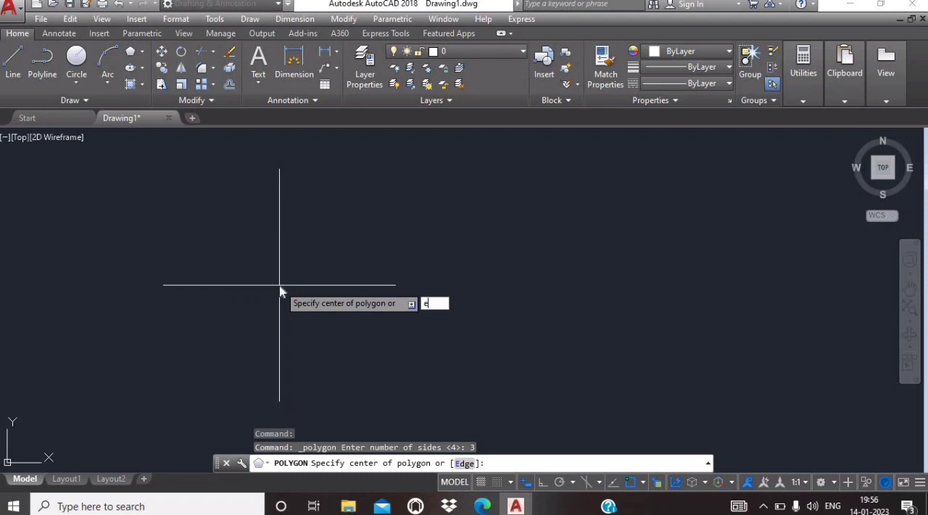
{"action": "key", "text": "Return"}
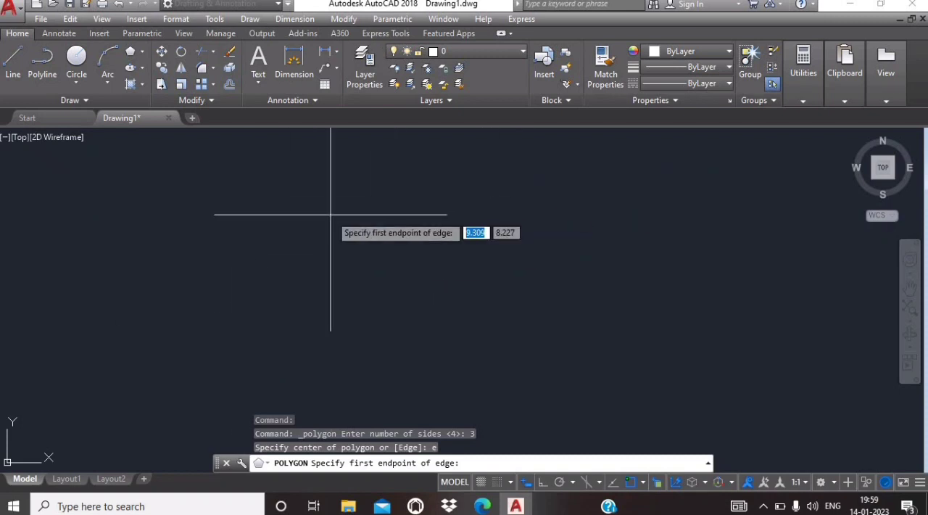
{"action": "key", "text": "Escape"}
{"action": "key", "text": "Escape"}
{"action": "key", "text": "Escape"}
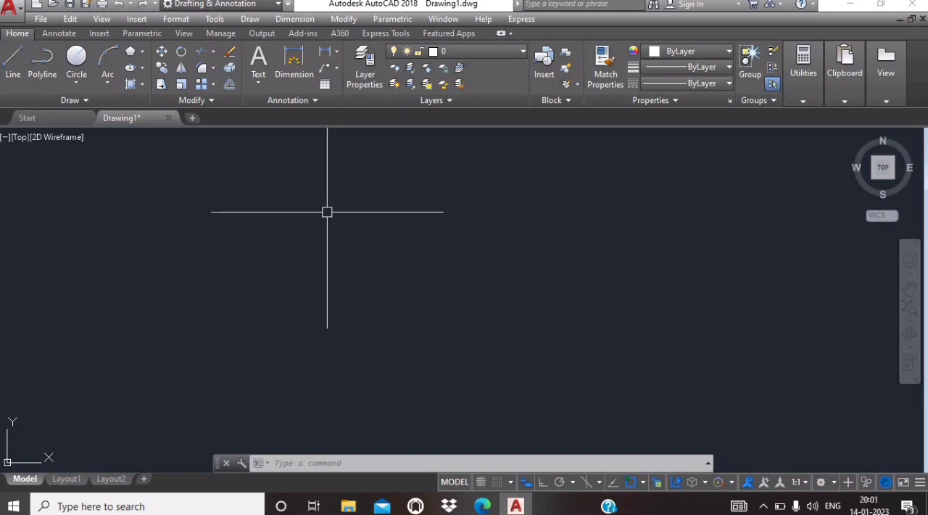
Step: Draw a 3-sided polygon inscribed in a circle of radius about 1.42, centred near 0.94, 7.43, with Ortho on and one vertex straight up
{"action": "left_click", "coordinate": [142, 52]}
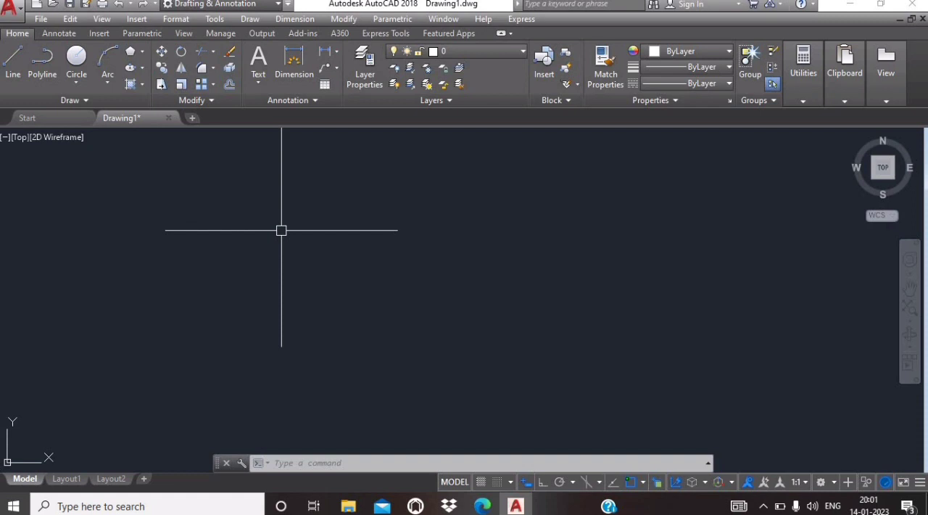
{"action": "type", "text": "POLYG"}
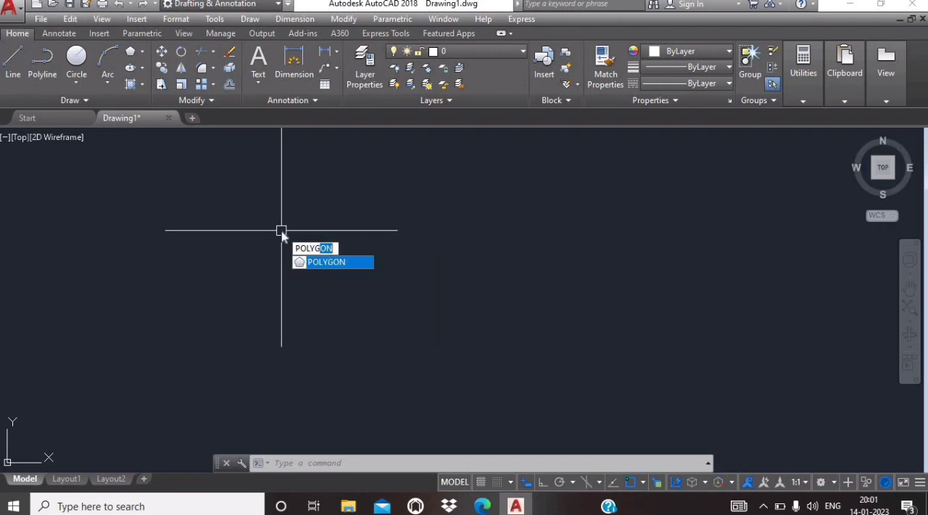
{"action": "key", "text": "Return"}
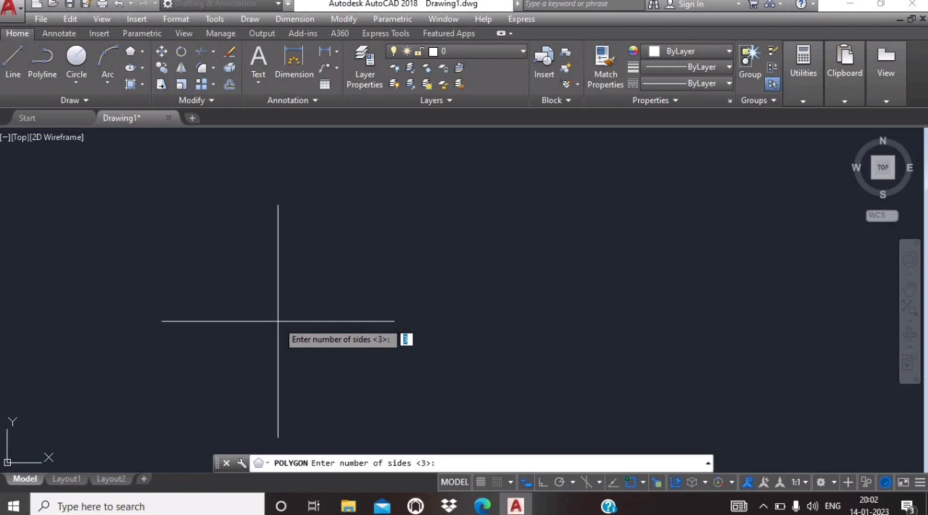
{"action": "type", "text": "3"}
{"action": "key", "text": "Return"}
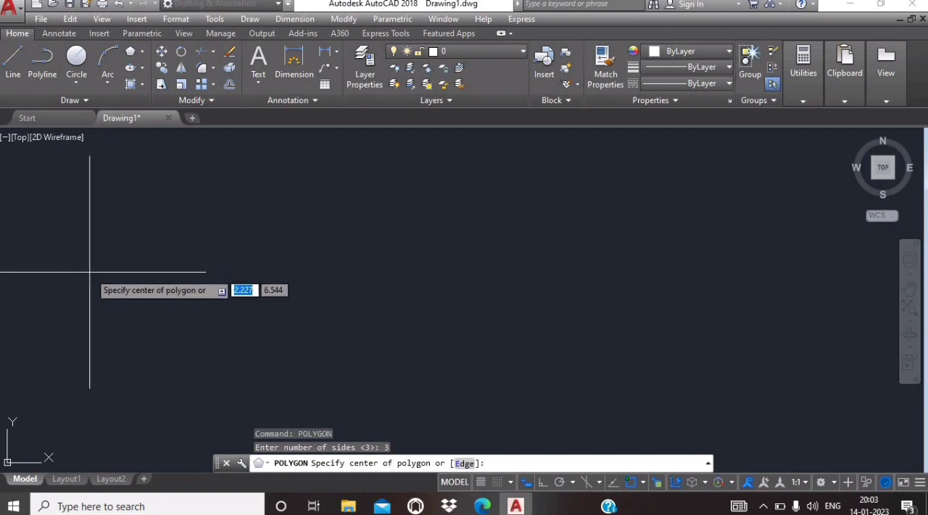
{"action": "left_click", "coordinate": [45, 242]}
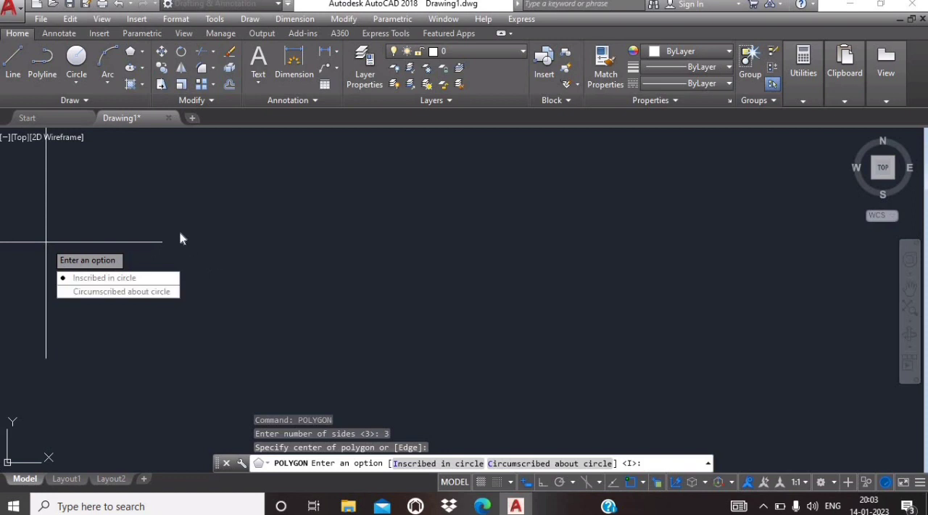
{"action": "left_click", "coordinate": [144, 278]}
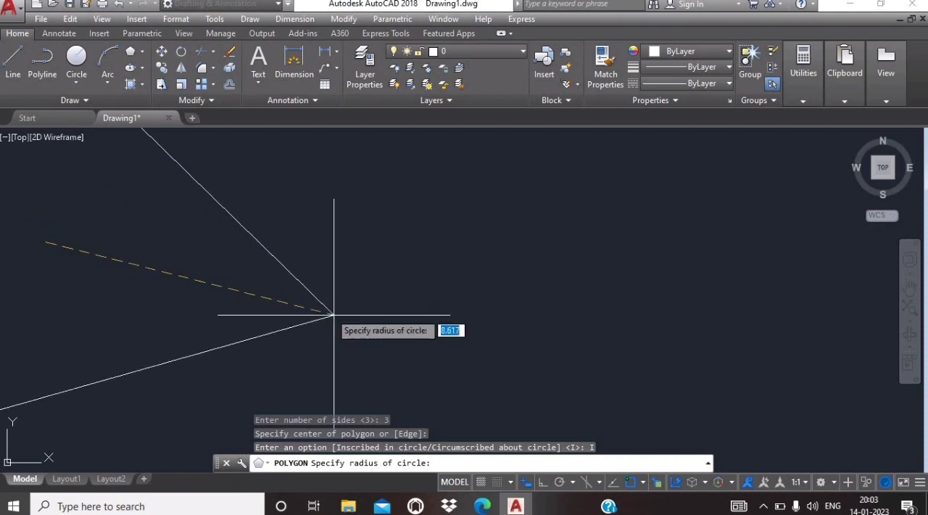
{"action": "left_click", "coordinate": [542, 484]}
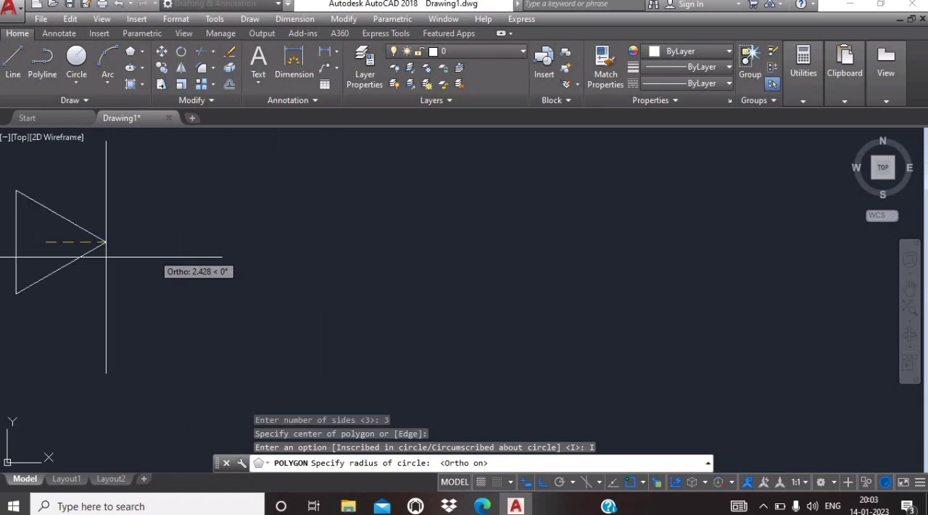
{"action": "left_click", "coordinate": [46, 194]}
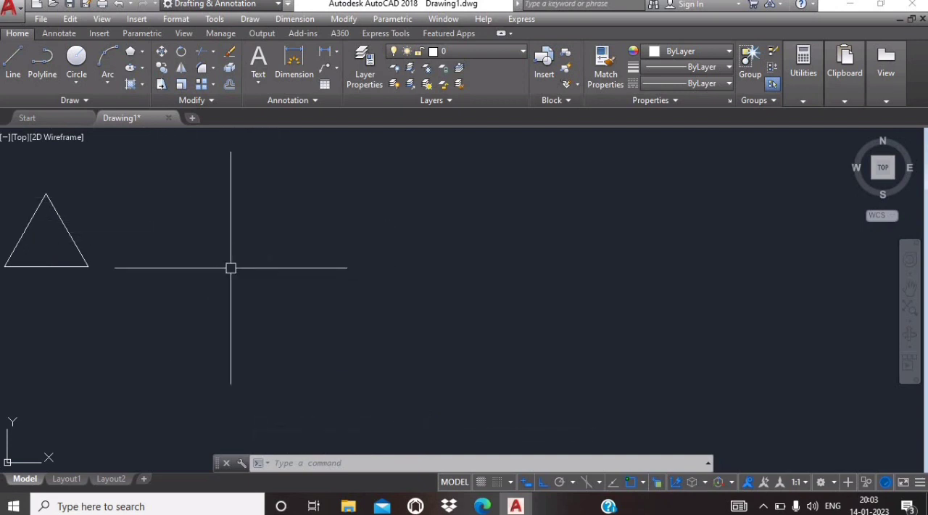
{"action": "left_click", "coordinate": [21, 75]}
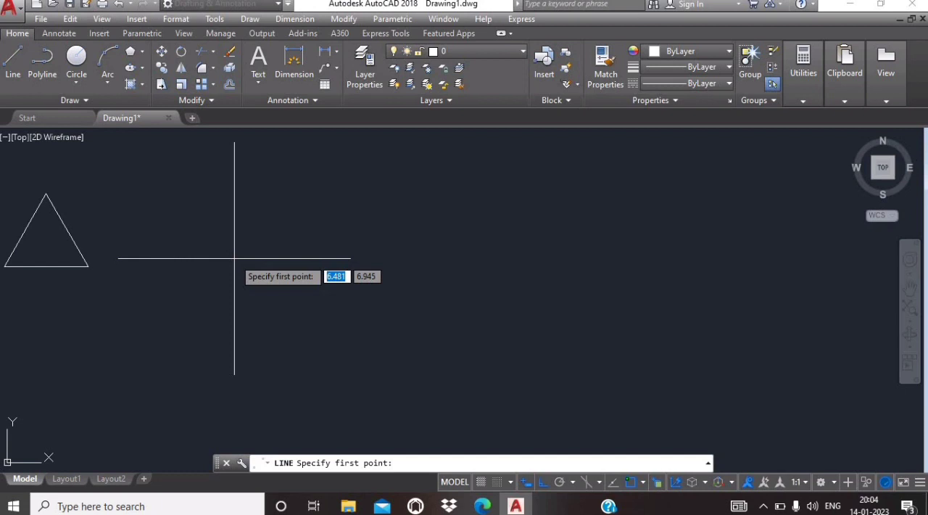
{"action": "key", "text": "Escape"}
{"action": "key", "text": "Escape"}
{"action": "key", "text": "Escape"}
{"action": "key", "text": "Escape"}
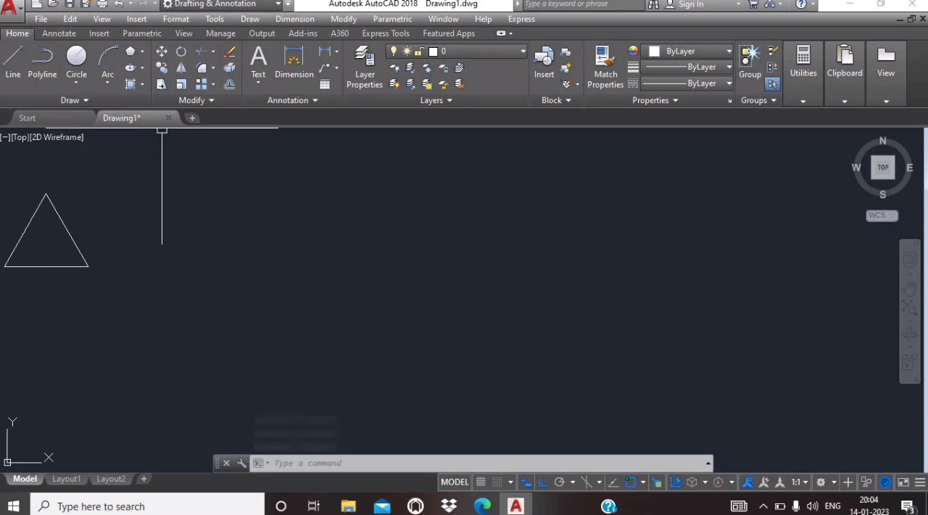
{"action": "left_click", "coordinate": [141, 52]}
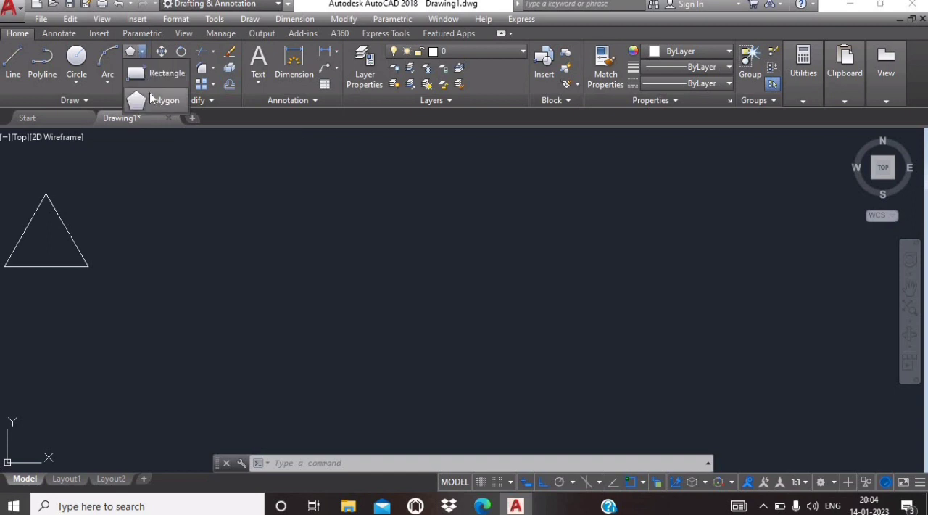
{"action": "left_click", "coordinate": [149, 92]}
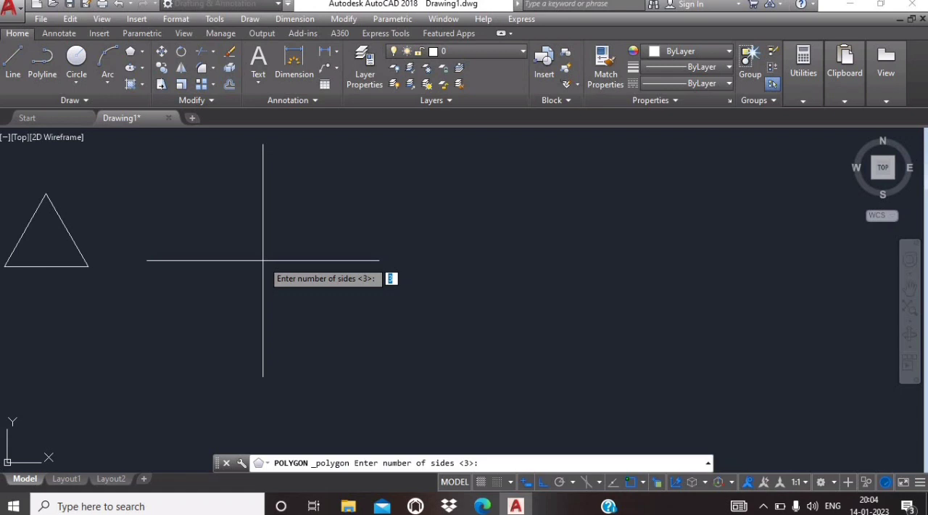
Step: Draw a 4-sided polygon inscribed in a circle beside the triangle, with Ortho off and its sides horizontal and vertical
{"action": "left_click", "coordinate": [142, 53]}
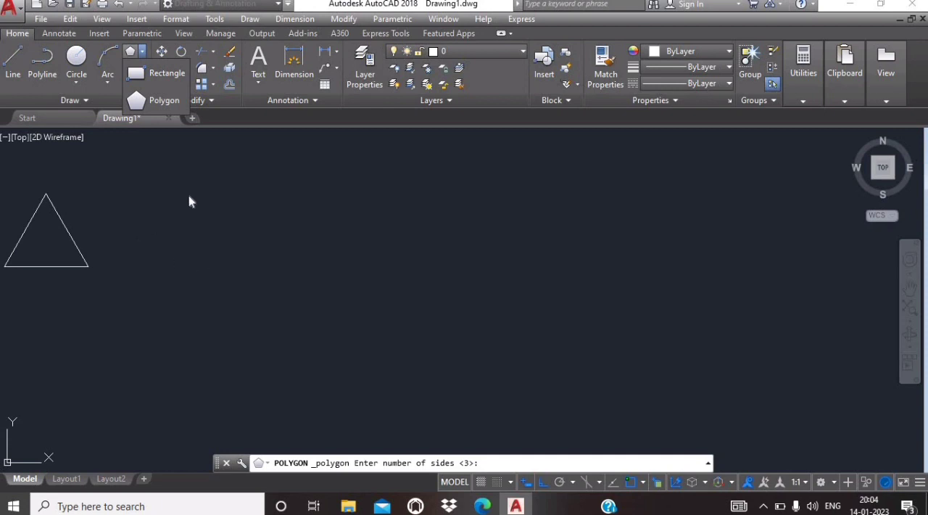
{"action": "left_click", "coordinate": [160, 101]}
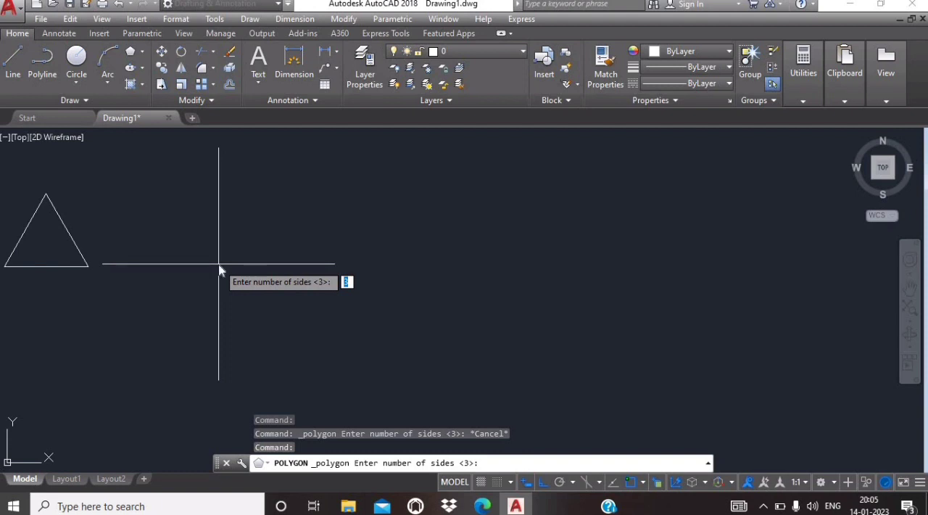
{"action": "type", "text": "4"}
{"action": "key", "text": "Return"}
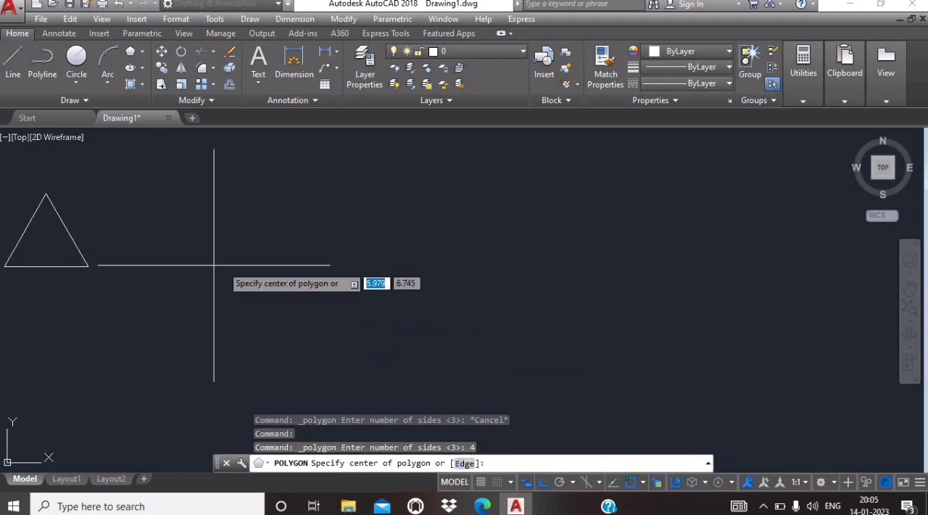
{"action": "left_click", "coordinate": [187, 266]}
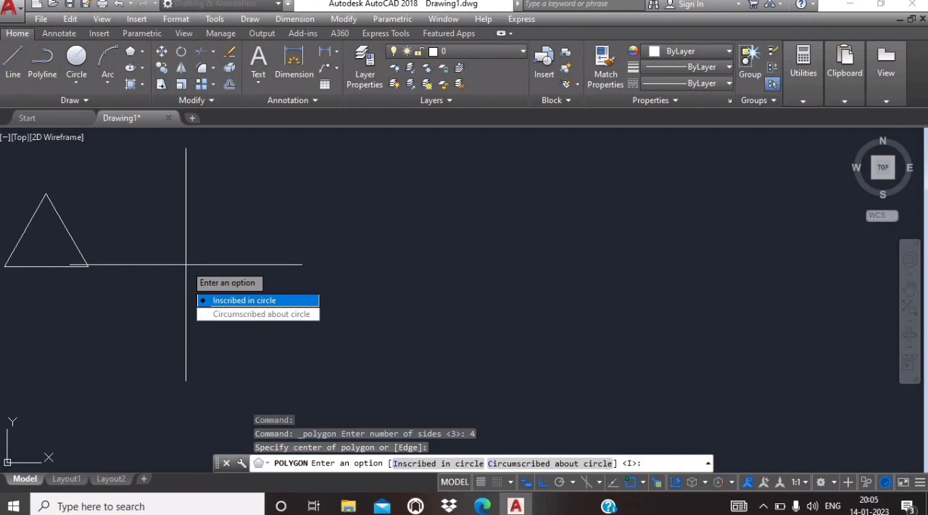
{"action": "left_click", "coordinate": [260, 308]}
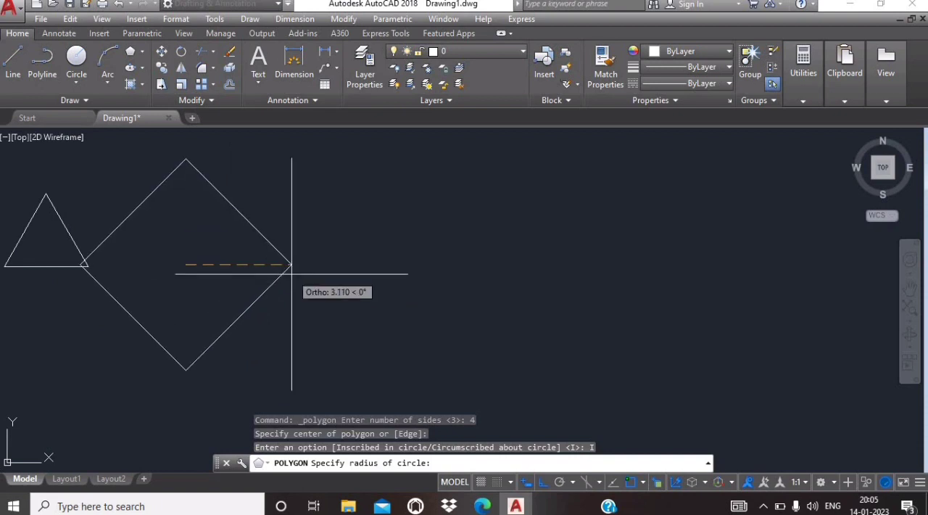
{"action": "left_click", "coordinate": [542, 483]}
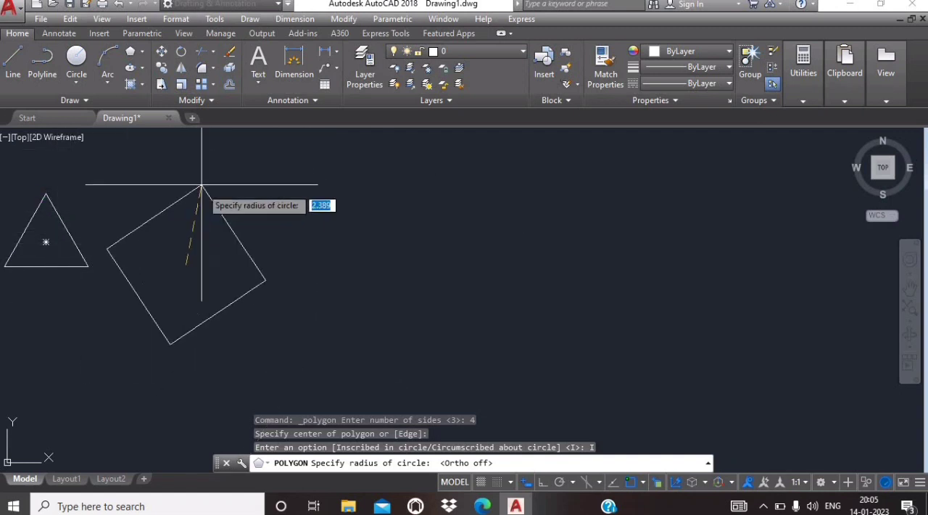
{"action": "left_click", "coordinate": [125, 203]}
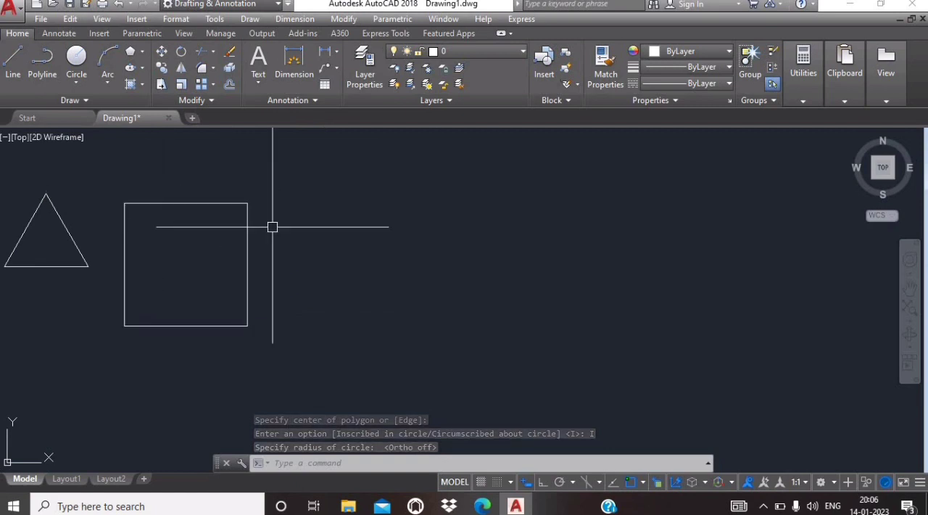
{"action": "key", "text": "Escape"}
{"action": "key", "text": "Escape"}
{"action": "key", "text": "Escape"}
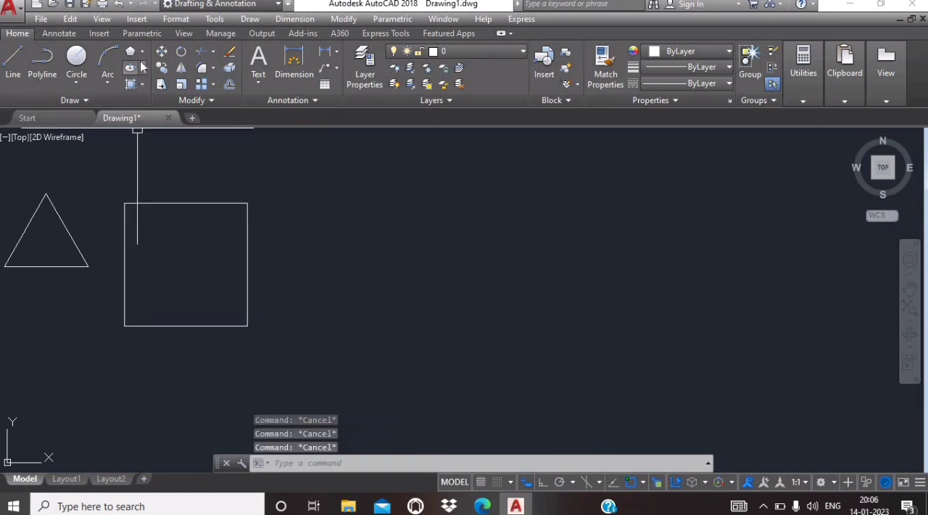
Step: Draw a 7-sided polygon inscribed in a circle centred near 10.03, 7.09, beside the square, with one vertex pointing up
{"action": "left_click", "coordinate": [143, 55]}
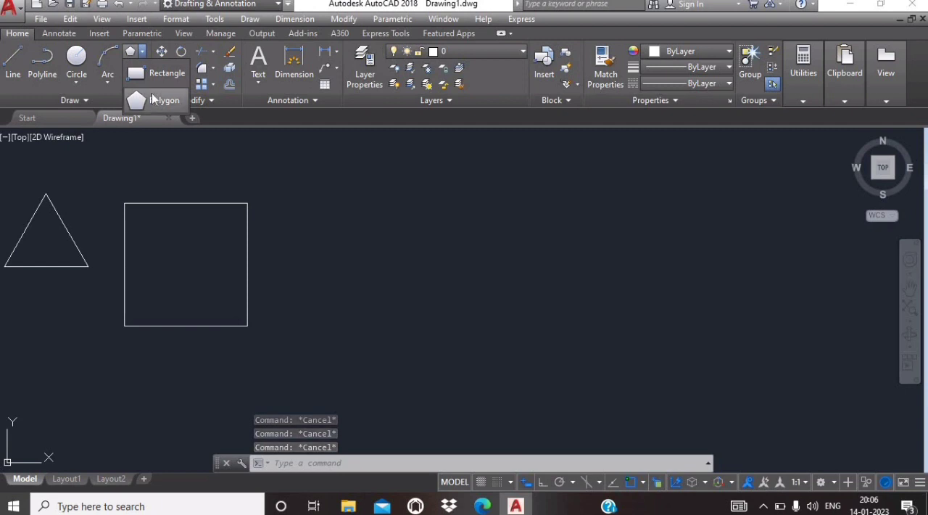
{"action": "left_click", "coordinate": [152, 99]}
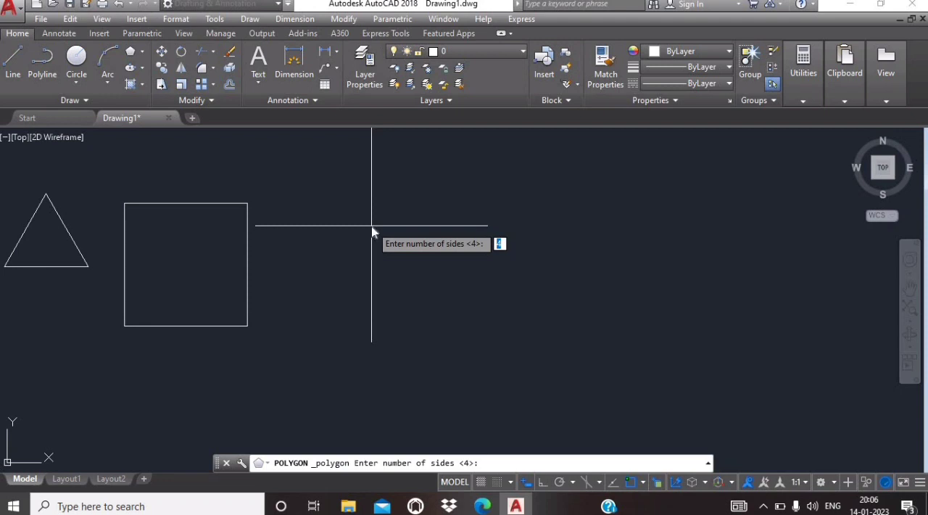
{"action": "type", "text": "7"}
{"action": "key", "text": "Return"}
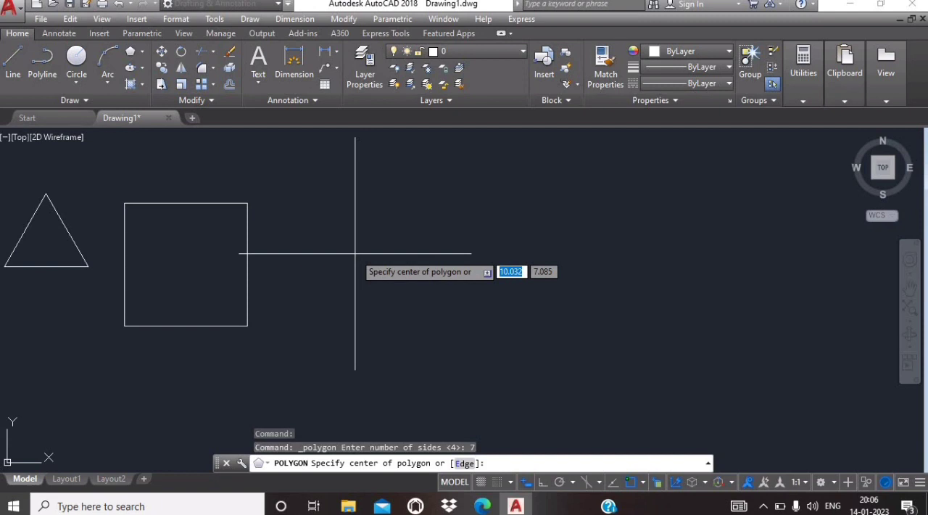
{"action": "left_click", "coordinate": [356, 254]}
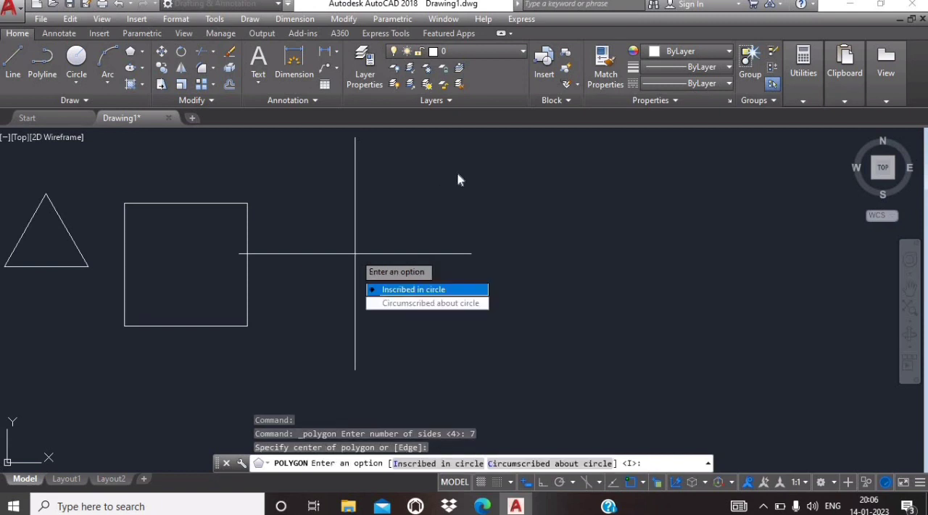
{"action": "left_click", "coordinate": [434, 291]}
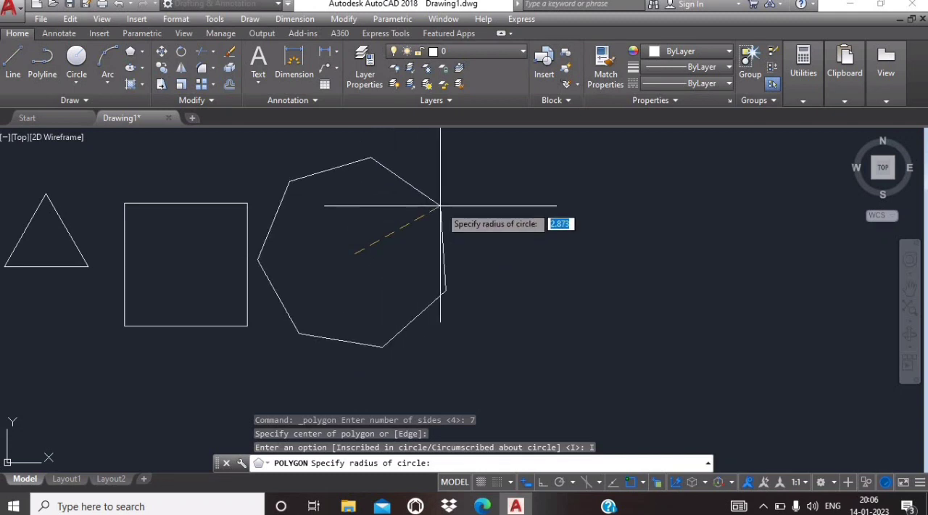
{"action": "left_click", "coordinate": [354, 192]}
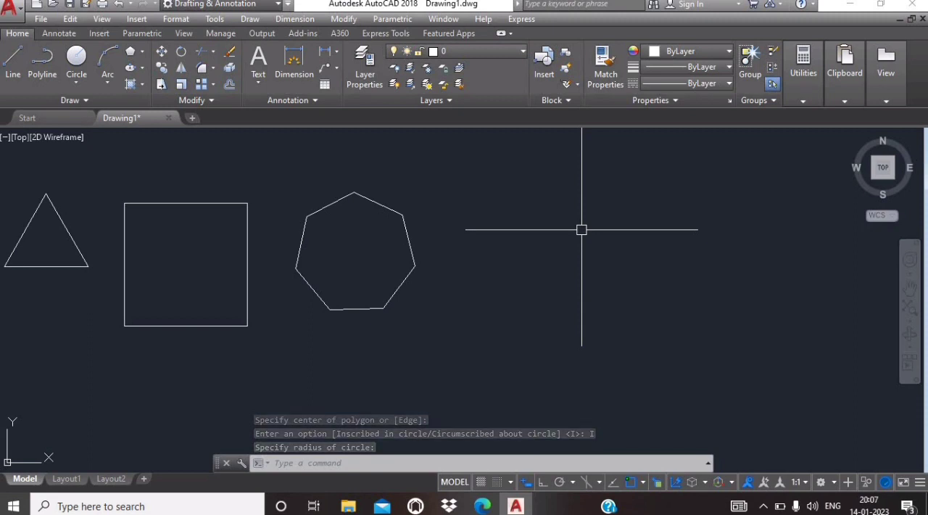
Step: Draw a 10-sided polygon inscribed in a circle of radius about 2.95, centred near 15.41, 7.09, beside the heptagon
{"action": "key", "text": "Escape"}
{"action": "key", "text": "Escape"}
{"action": "key", "text": "Escape"}
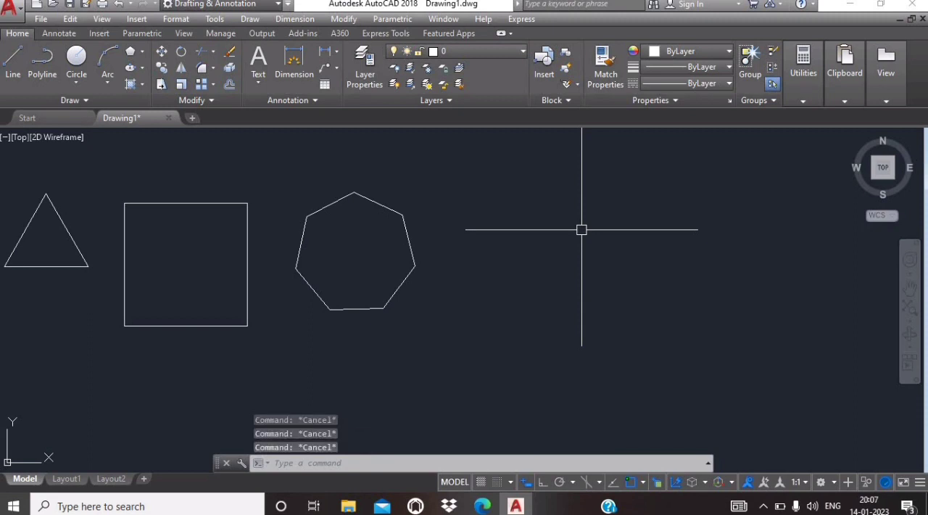
{"action": "left_click", "coordinate": [142, 51]}
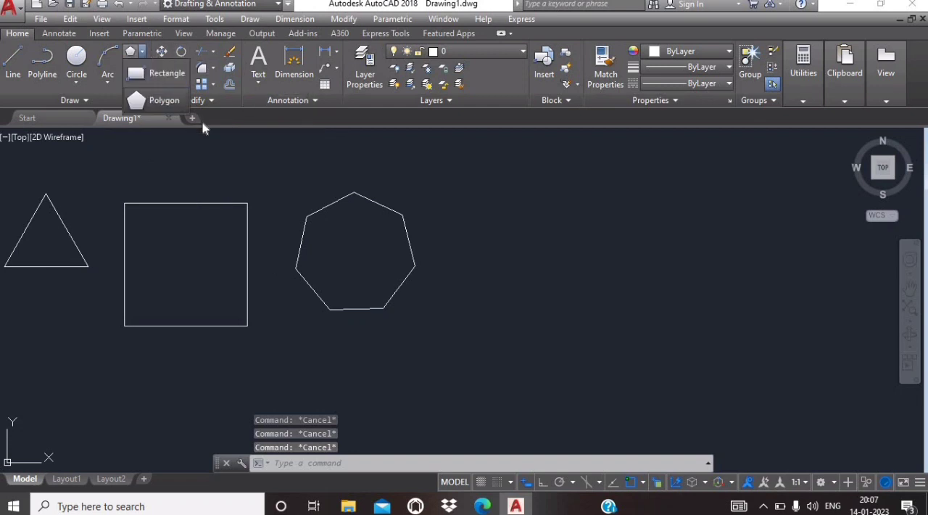
{"action": "left_click", "coordinate": [163, 101]}
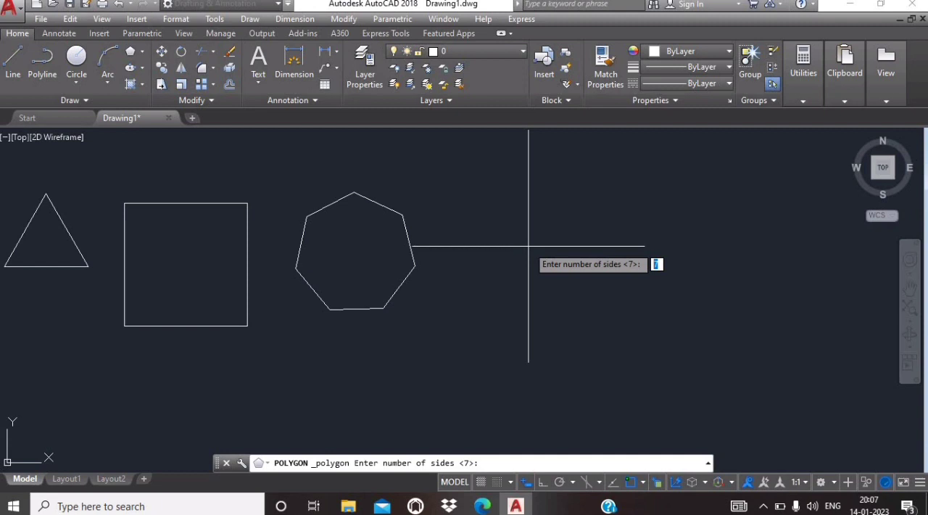
{"action": "type", "text": "10"}
{"action": "key", "text": "Return"}
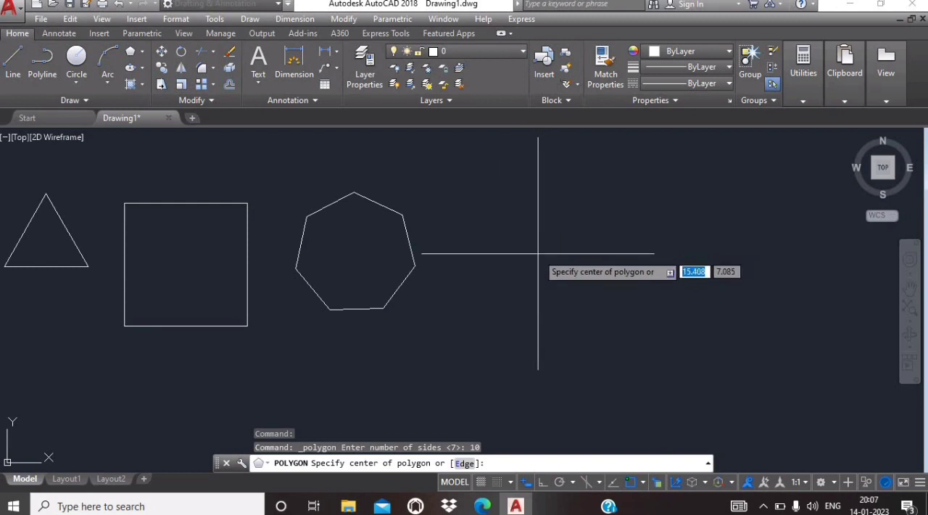
{"action": "left_click", "coordinate": [537, 253]}
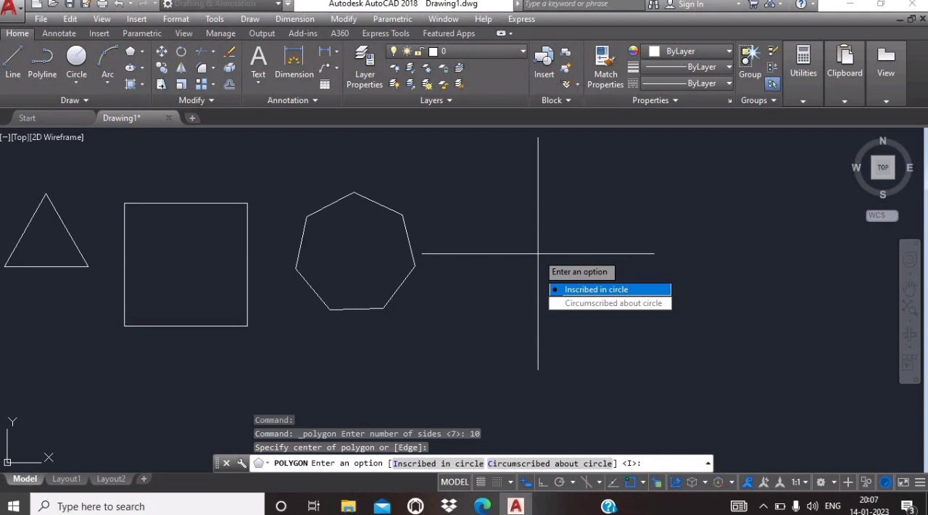
{"action": "key", "text": "Return"}
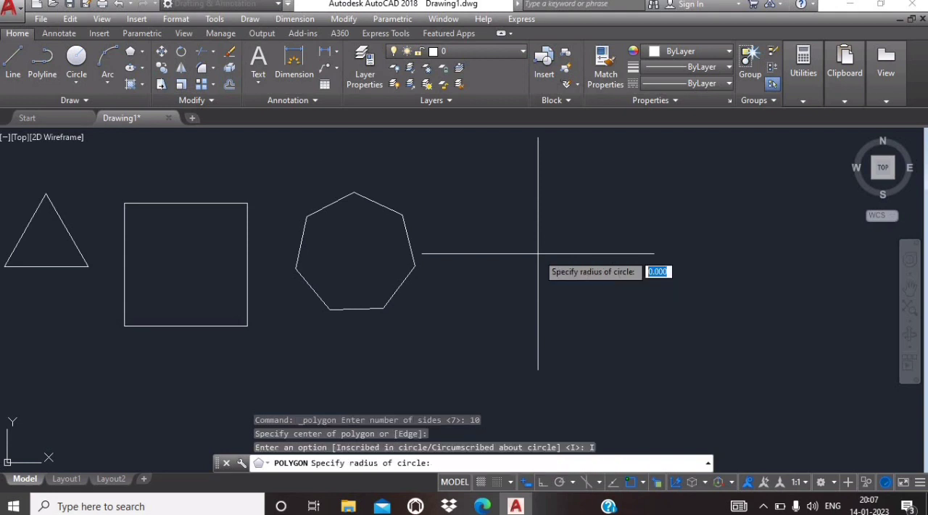
{"action": "left_click", "coordinate": [606, 178]}
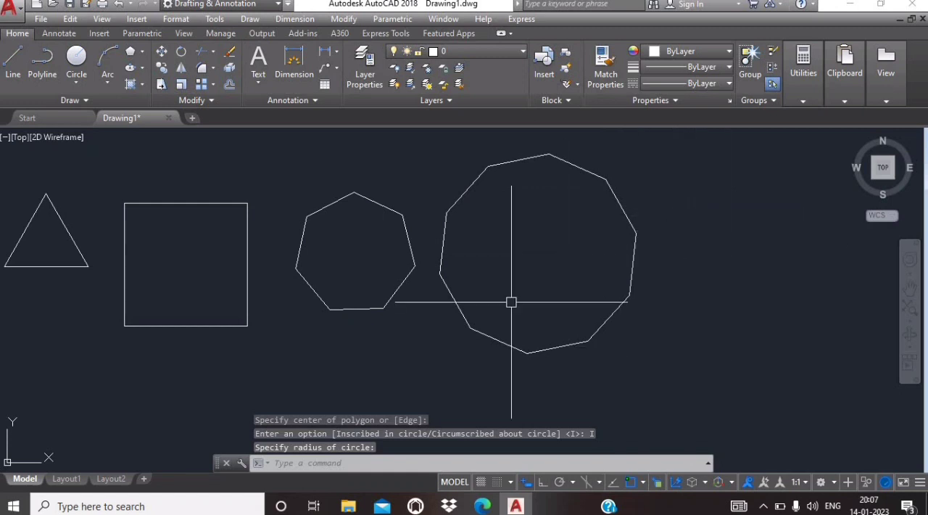
{"action": "key", "text": "Escape"}
{"action": "key", "text": "Escape"}
{"action": "key", "text": "Escape"}
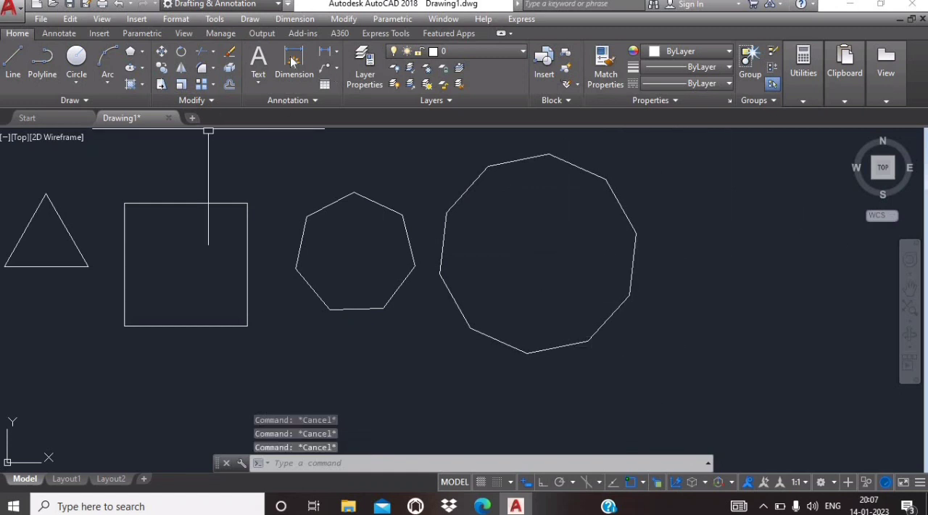
Step: Draw a 15-sided polygon inscribed in a circle of radius about 3.1, beside the 10-sided polygon
{"action": "left_click", "coordinate": [142, 52]}
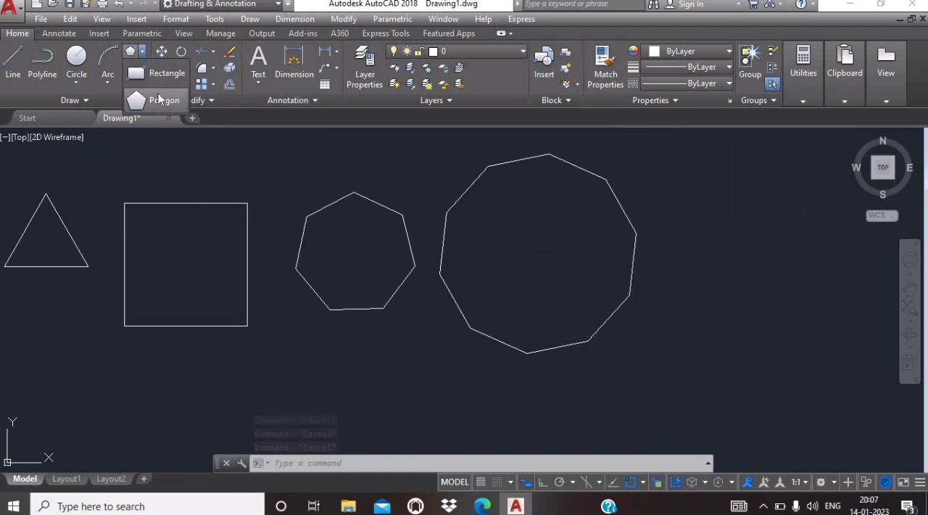
{"action": "left_click", "coordinate": [161, 100]}
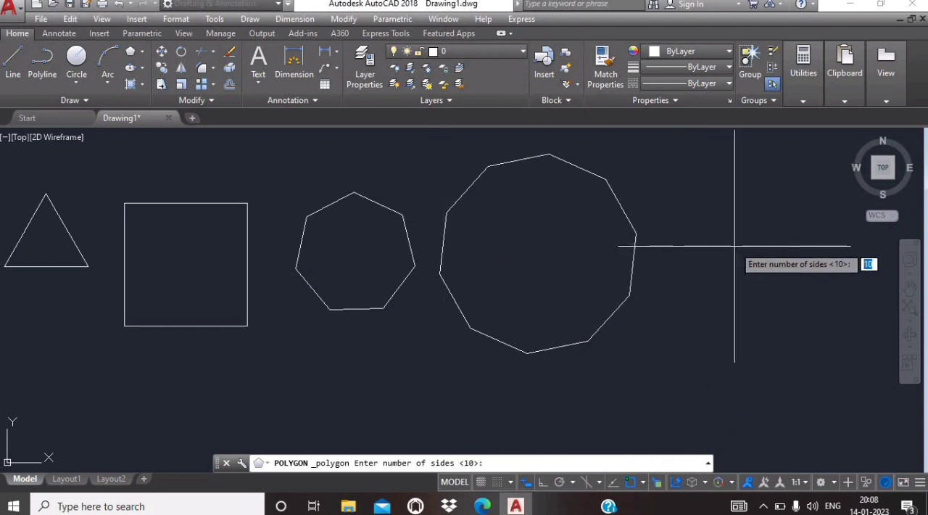
{"action": "type", "text": "1"}
{"action": "key", "text": "Return"}
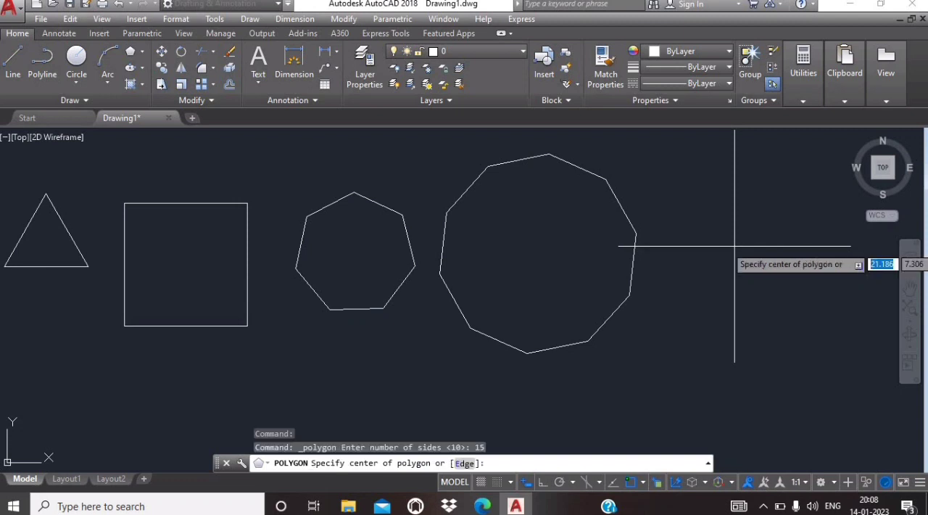
{"action": "left_click", "coordinate": [748, 257]}
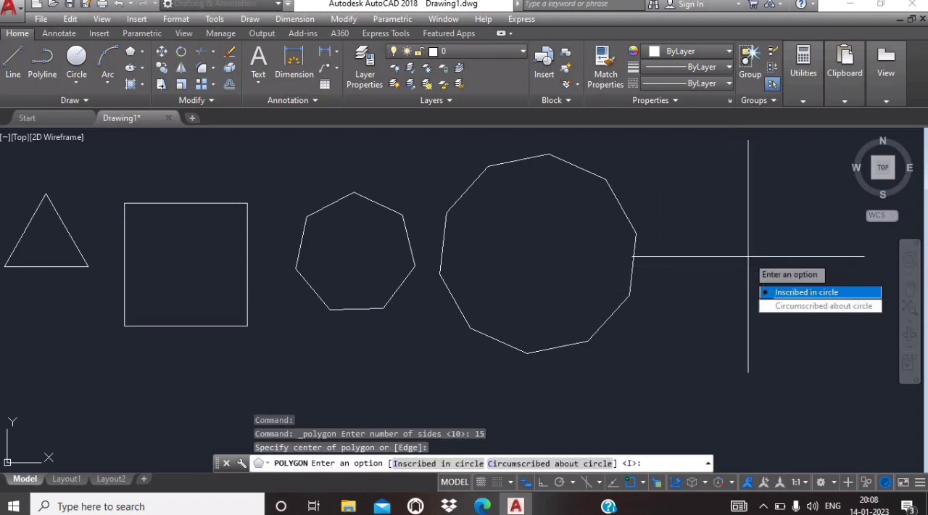
{"action": "left_click", "coordinate": [774, 299]}
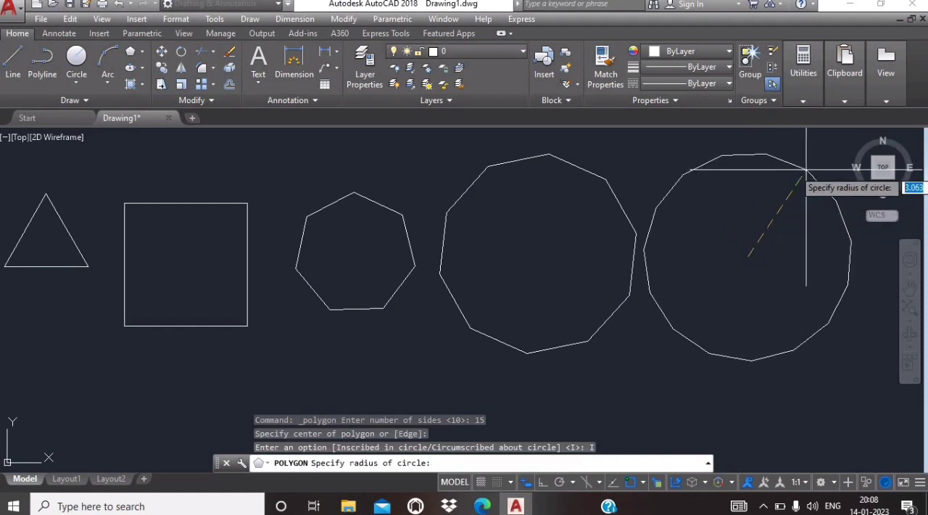
{"action": "left_click", "coordinate": [808, 168]}
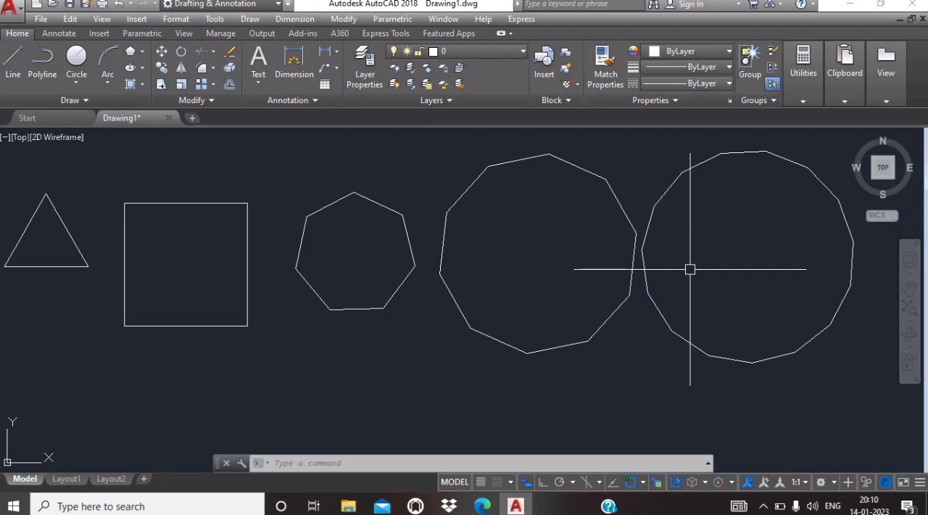
Step: Draw a centre-radius circle of radius about 1.45 below the square, centred near 4.39, 3.14
{"action": "left_click", "coordinate": [77, 82]}
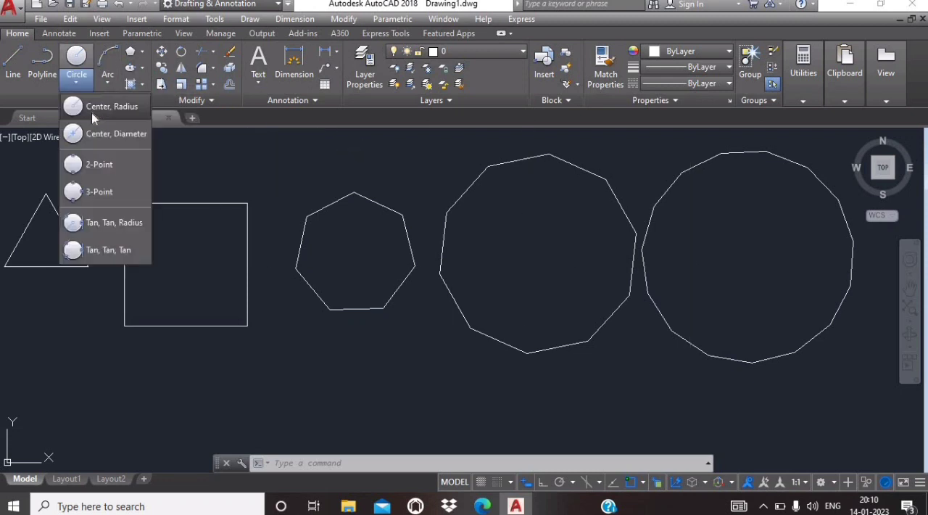
{"action": "left_click", "coordinate": [92, 109]}
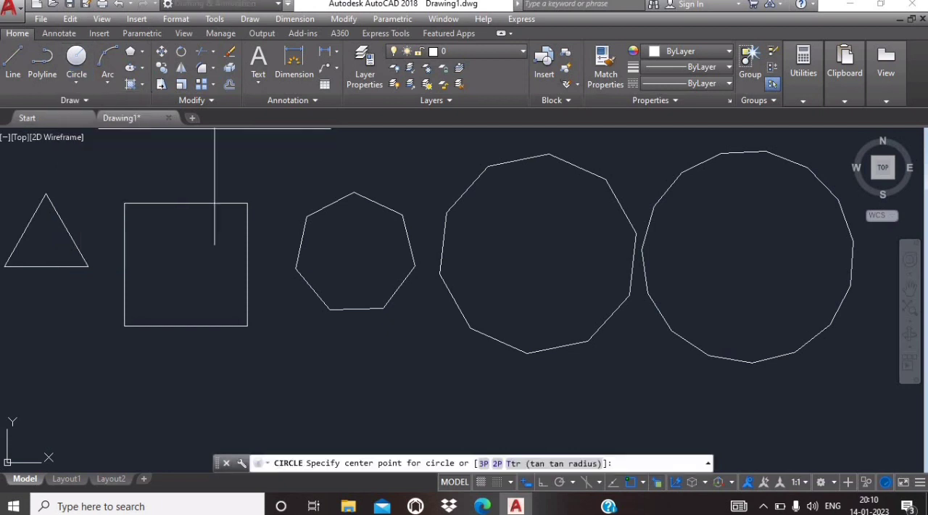
{"action": "left_click", "coordinate": [163, 388]}
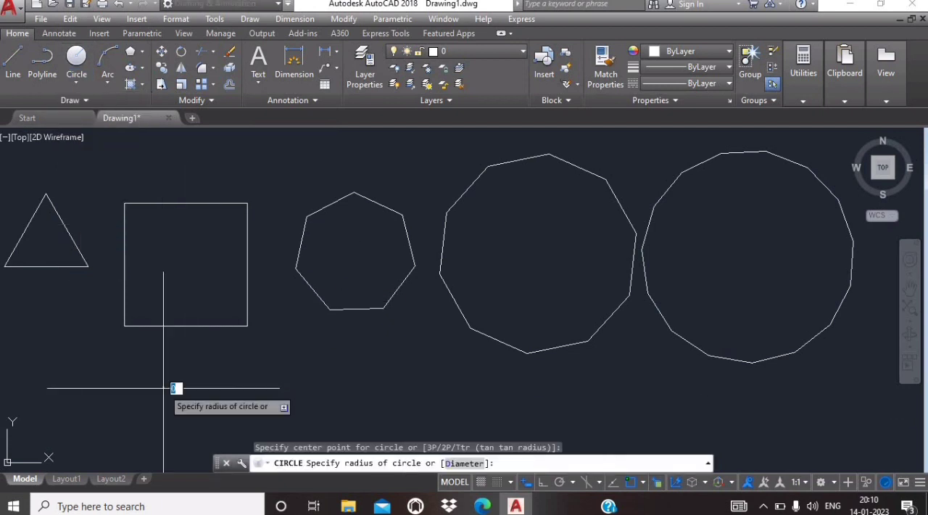
{"action": "left_click", "coordinate": [213, 384]}
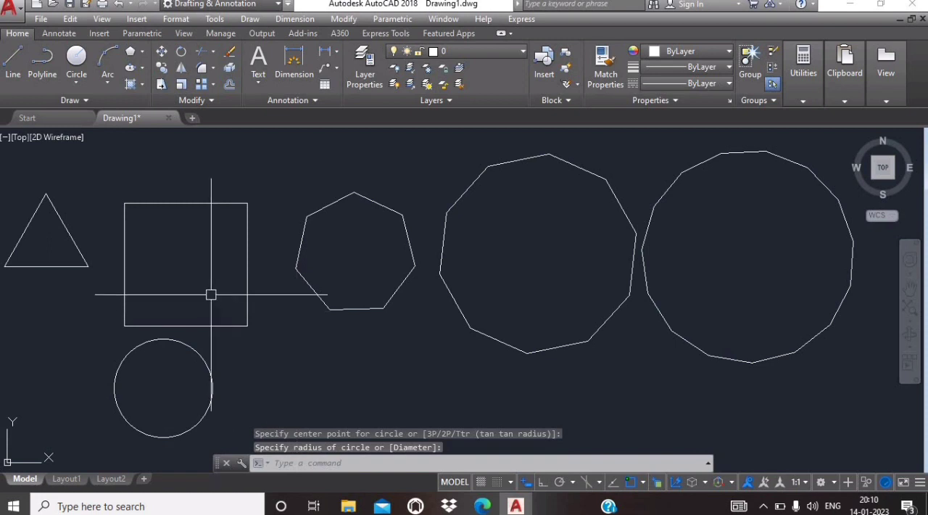
{"action": "key", "text": "Escape"}
{"action": "key", "text": "Escape"}
{"action": "key", "text": "Escape"}
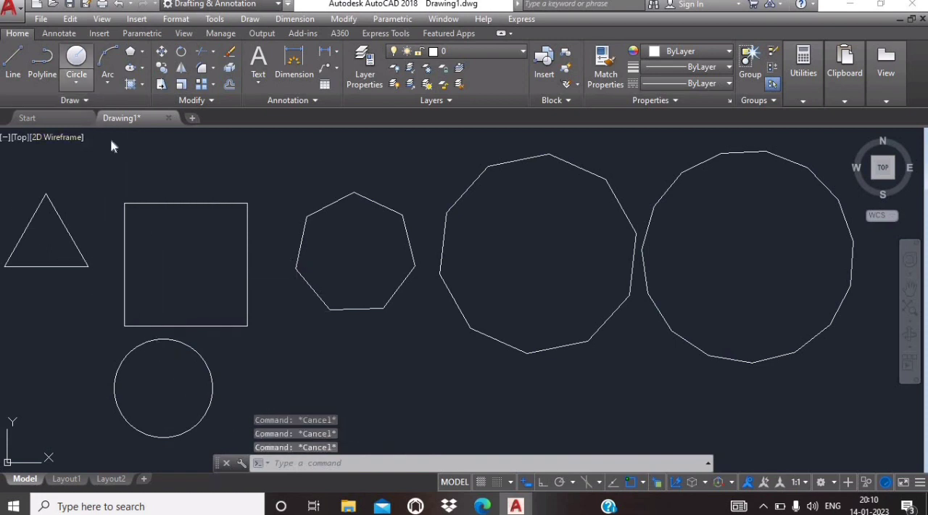
Step: Draw a slightly smaller centre-radius circle below the heptagon, centred near 8.63, 3.16
{"action": "left_click", "coordinate": [80, 83]}
{"action": "left_click", "coordinate": [113, 105]}
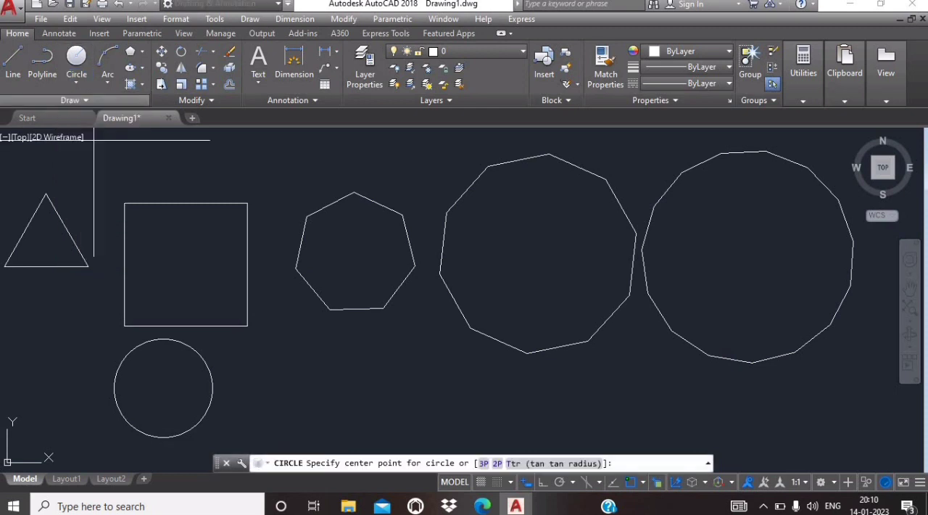
{"action": "left_click", "coordinate": [307, 387]}
{"action": "left_click", "coordinate": [352, 392]}
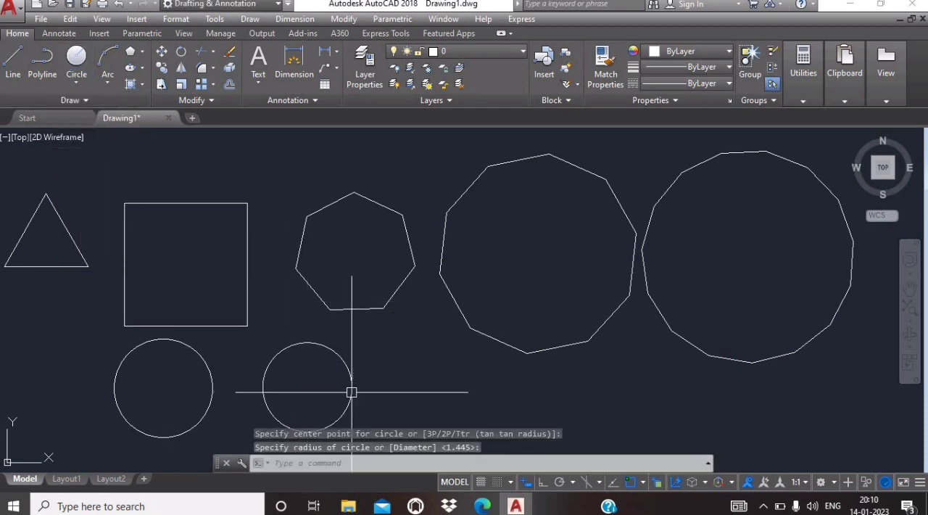
{"action": "key", "text": "Escape"}
{"action": "key", "text": "Escape"}
{"action": "key", "text": "Escape"}
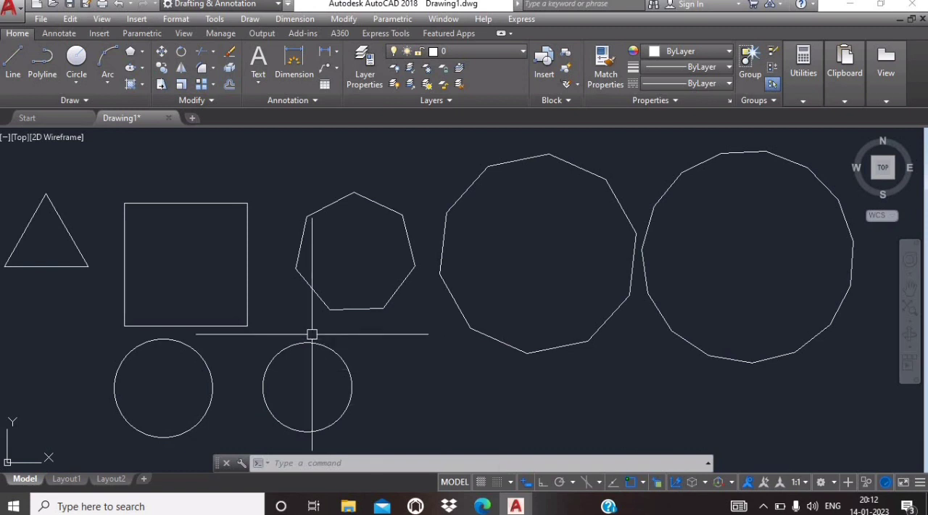
Step: With polar tracking on, draw a 5-sided inscribed polygon from the centre of the circle below the square to its upper quadrant
{"action": "left_click", "coordinate": [142, 52]}
{"action": "left_click", "coordinate": [153, 101]}
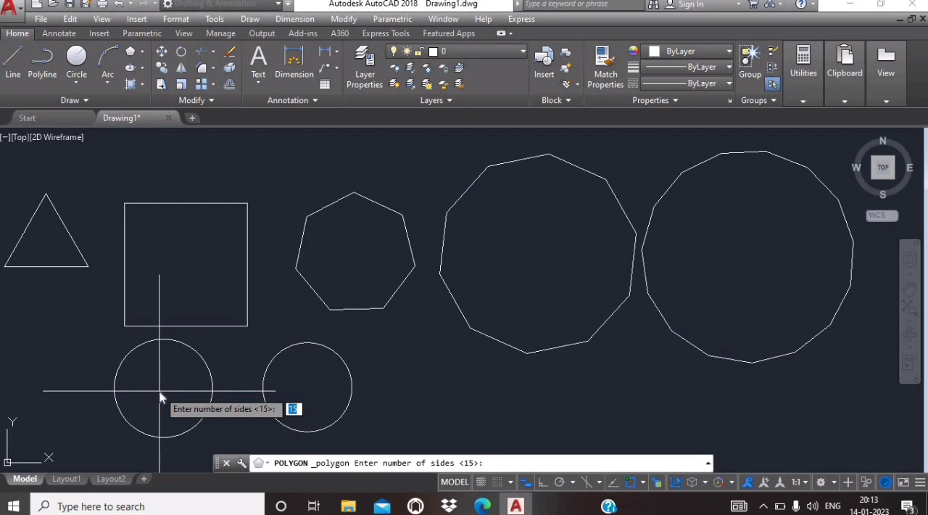
{"action": "type", "text": "5"}
{"action": "key", "text": "Return"}
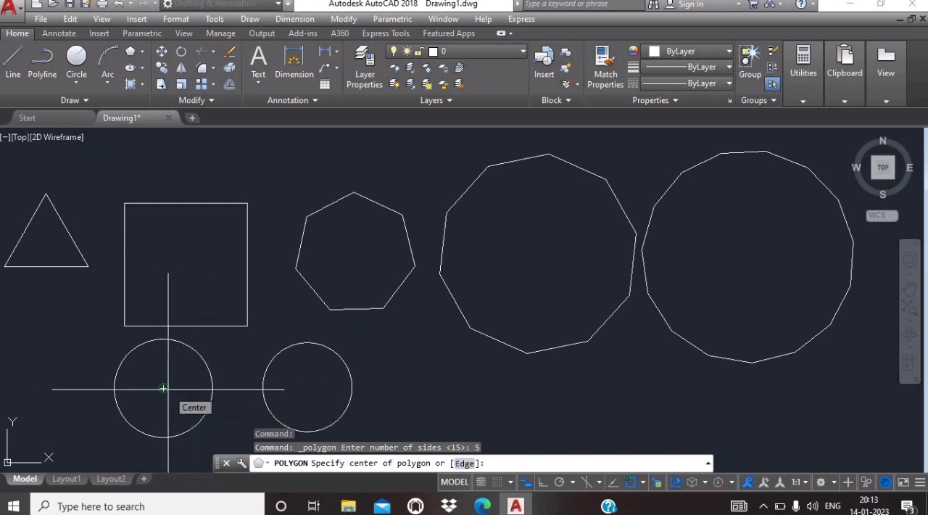
{"action": "left_click", "coordinate": [558, 483]}
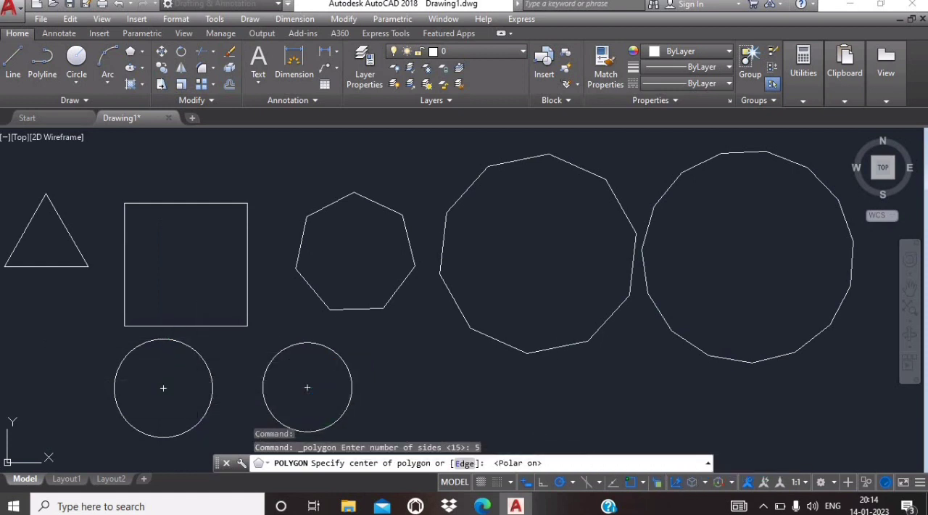
{"action": "left_click", "coordinate": [163, 389]}
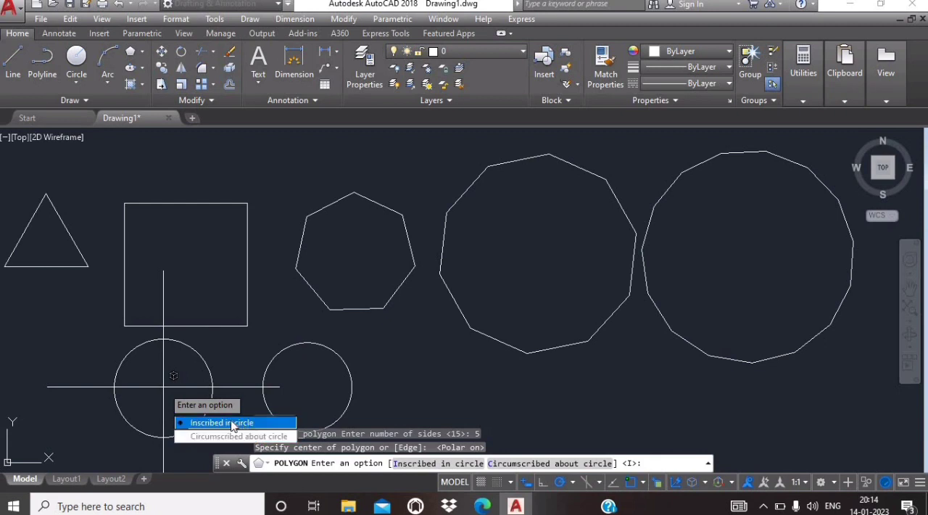
{"action": "key", "text": "Return"}
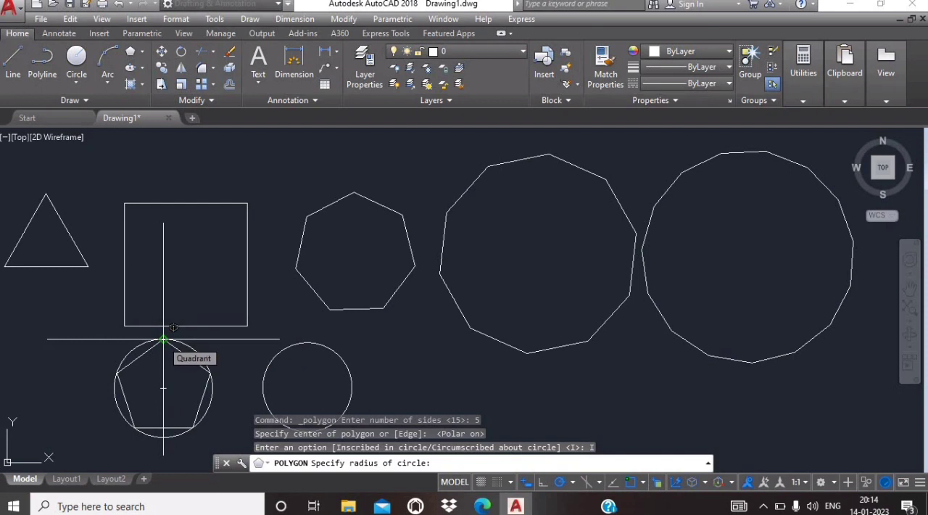
{"action": "left_click", "coordinate": [164, 339]}
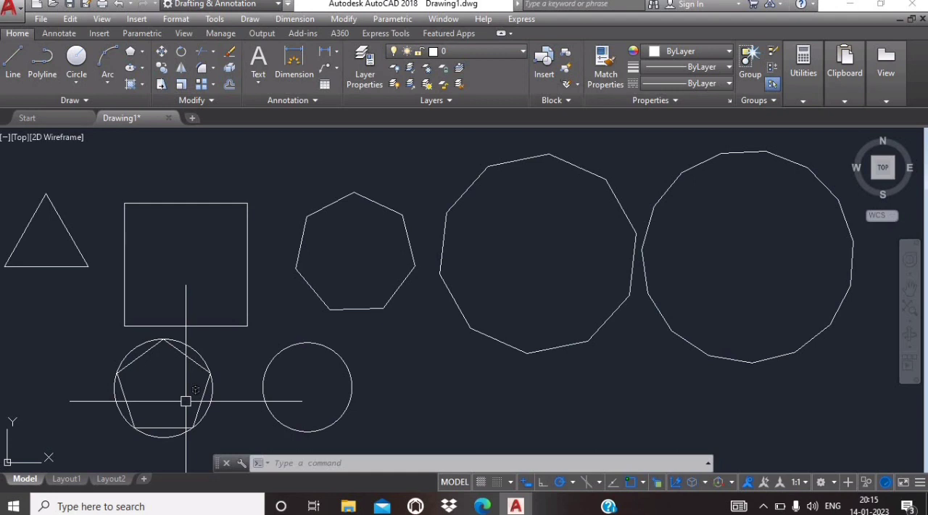
Step: Draw a 5-sided polygon with the Circumscribed about circle option, centred on the smaller circle, with radius about 1.06 straight up
{"action": "left_click", "coordinate": [143, 54]}
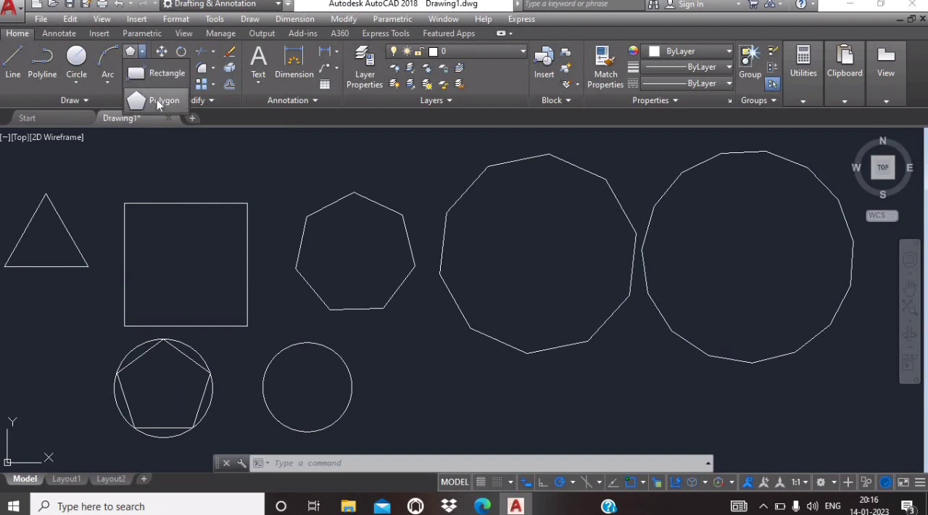
{"action": "left_click", "coordinate": [159, 103]}
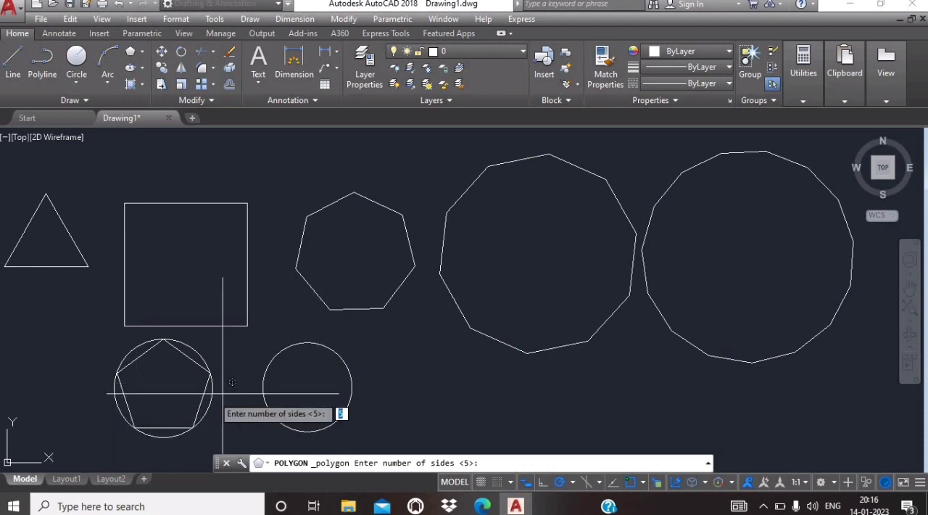
{"action": "type", "text": "5"}
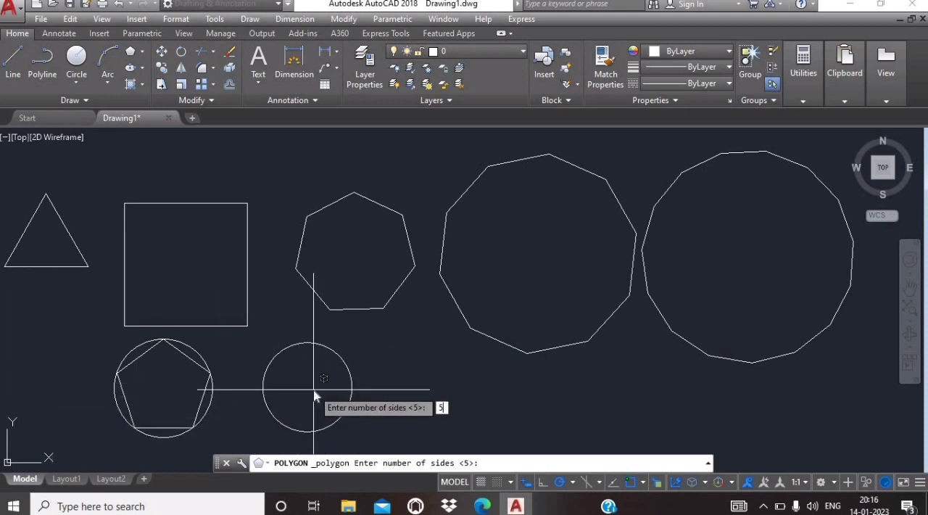
{"action": "key", "text": "Return"}
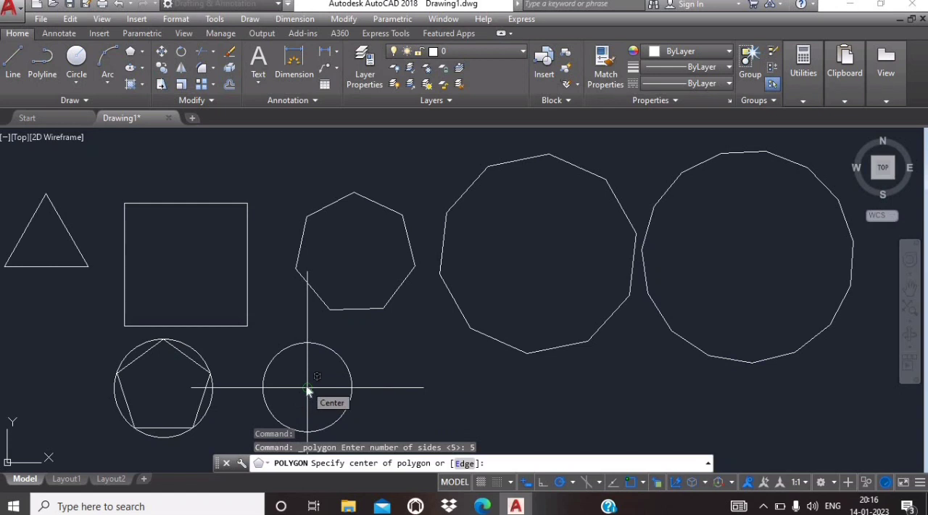
{"action": "left_click", "coordinate": [307, 390]}
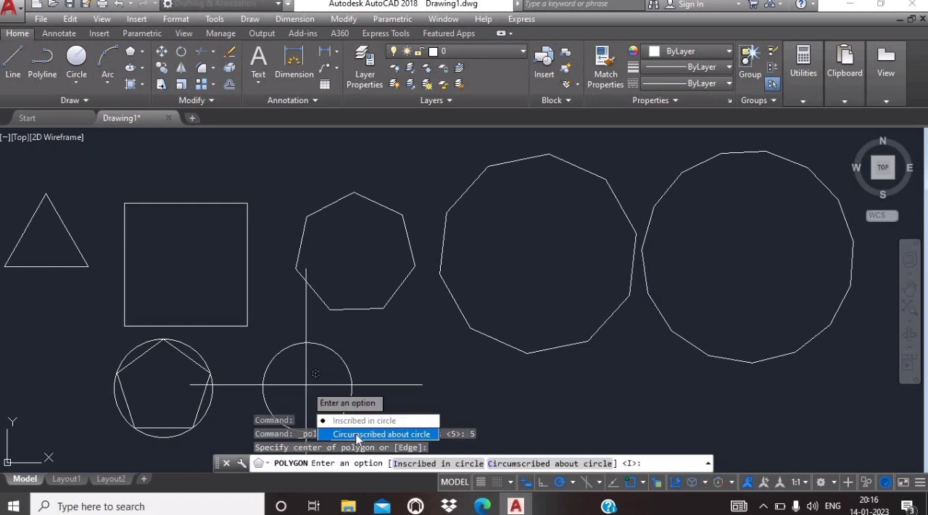
{"action": "left_click", "coordinate": [381, 433]}
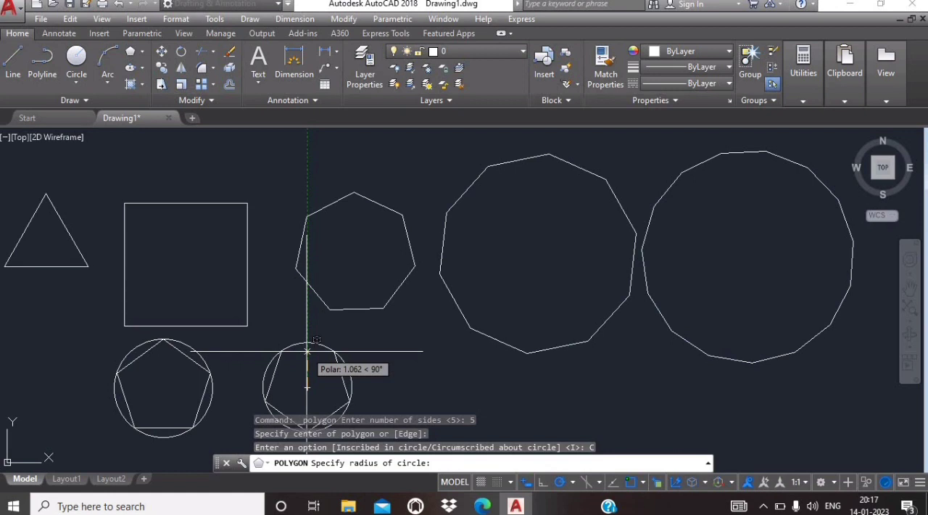
{"action": "left_click", "coordinate": [307, 351]}
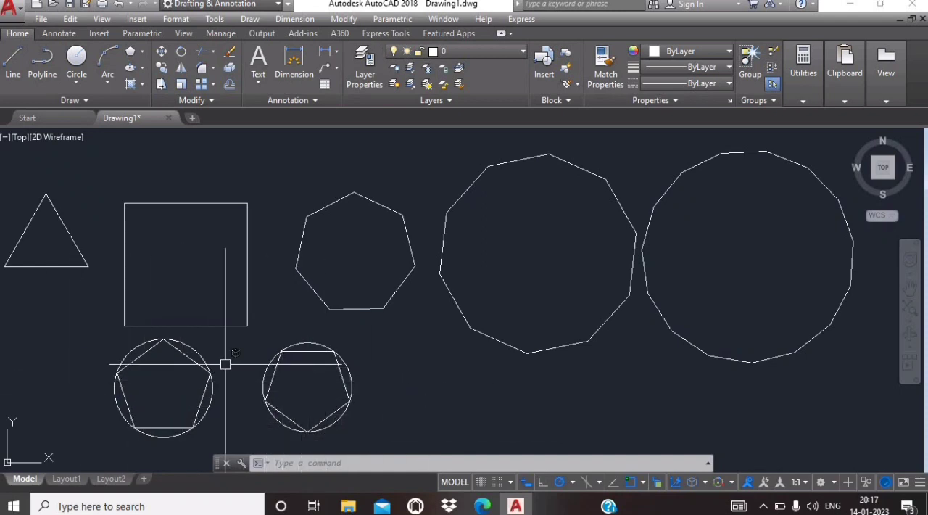
{"action": "left_click", "coordinate": [308, 402]}
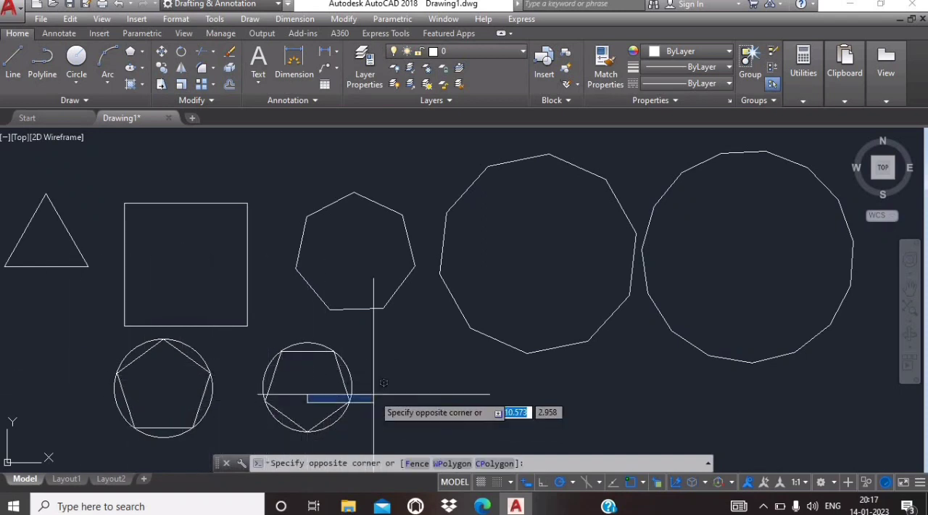
{"action": "left_click", "coordinate": [507, 392]}
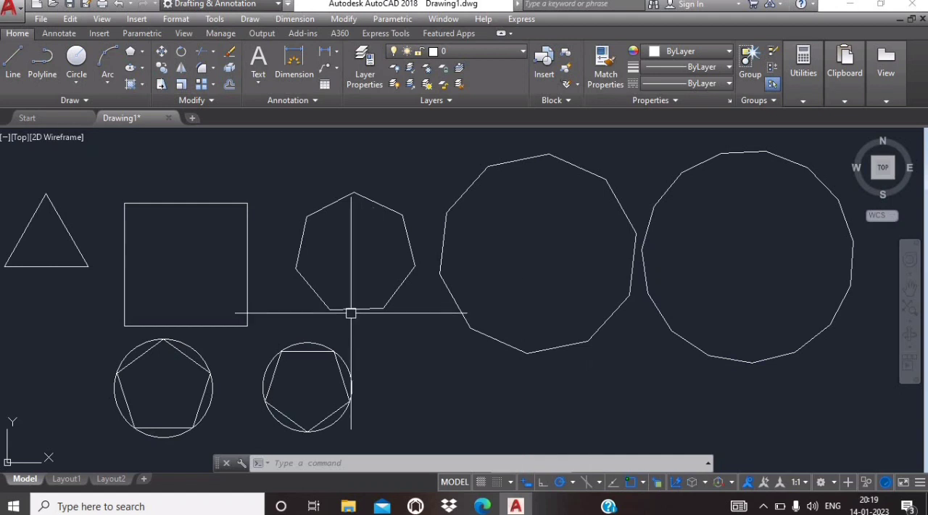
Step: Draw a 5-sided polygon with the Inscribed in circle option and radius 1, centred beside the second circled pentagon, near 12.3, 3.0
{"action": "left_click", "coordinate": [143, 52]}
{"action": "left_click", "coordinate": [156, 100]}
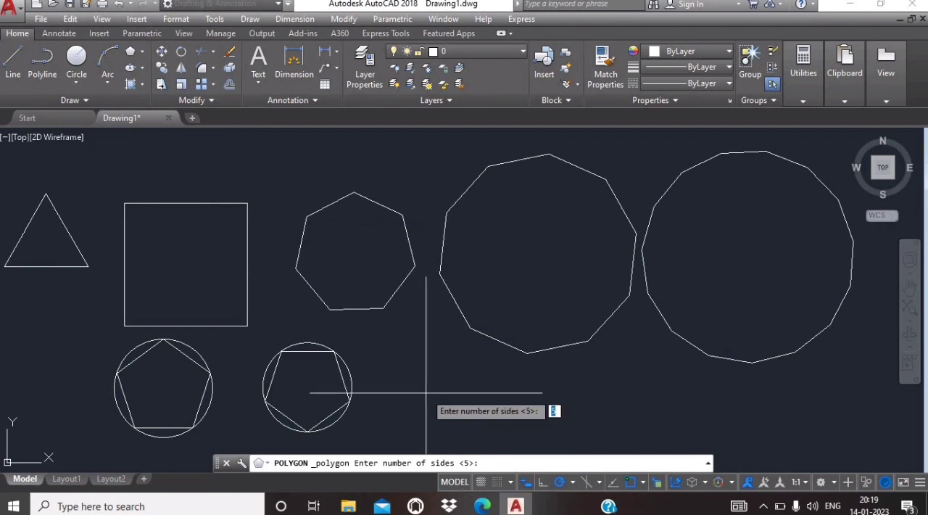
{"action": "type", "text": "5"}
{"action": "key", "text": "Return"}
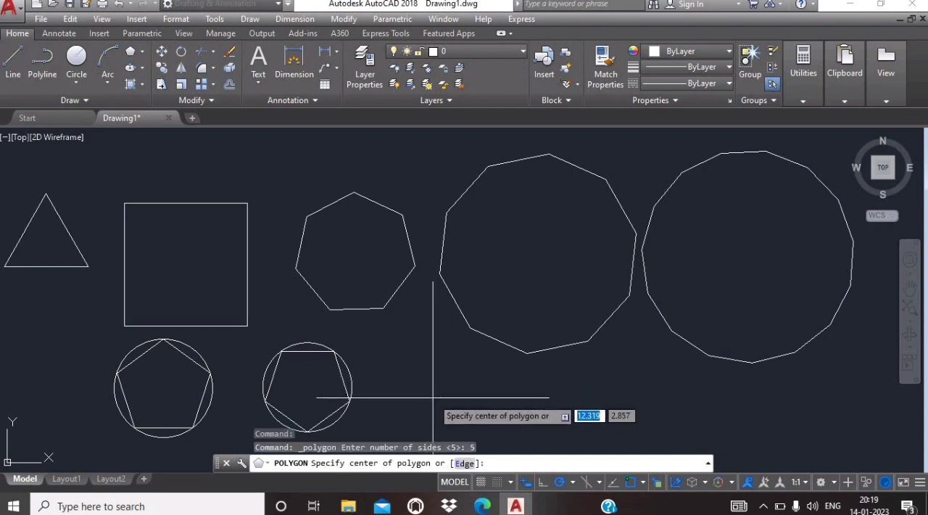
{"action": "left_click", "coordinate": [433, 392]}
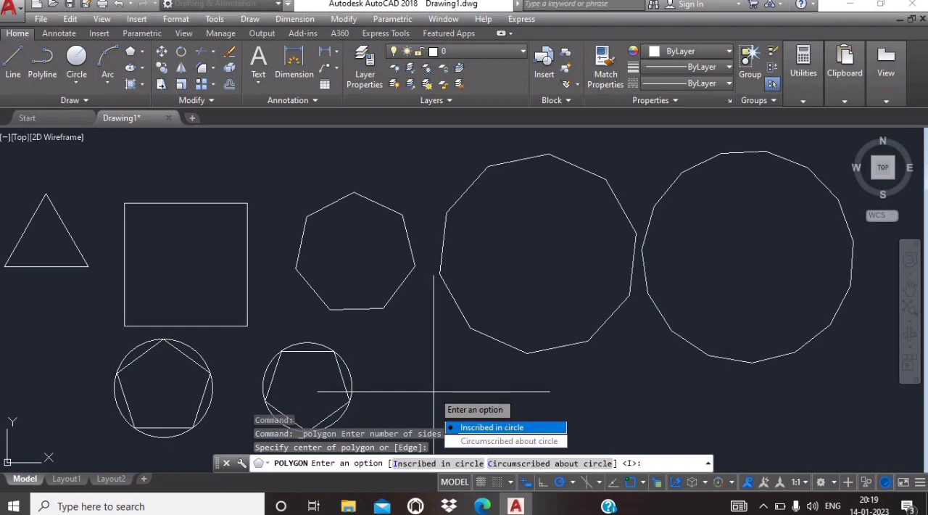
{"action": "key", "text": "Return"}
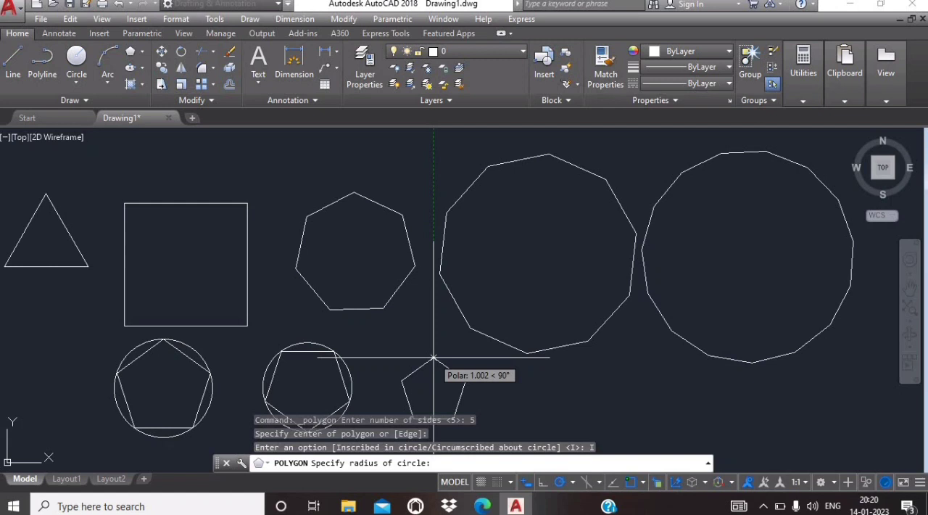
{"action": "type", "text": "1"}
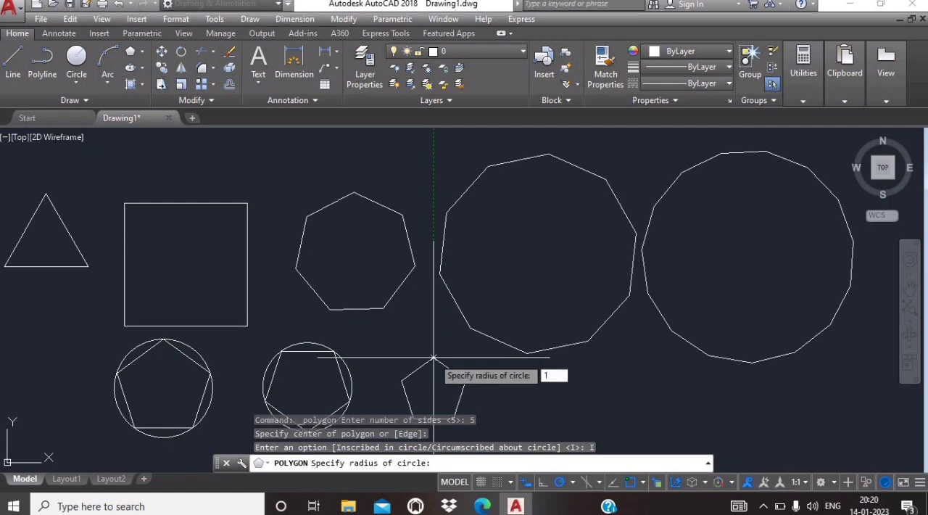
{"action": "key", "text": "Return"}
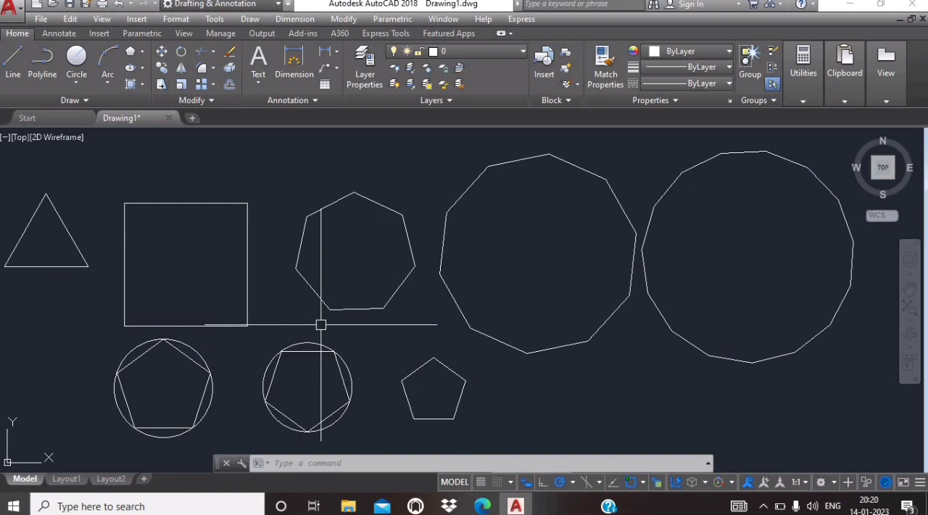
Step: Draw a centre-radius circle of radius 1 at the geometric center of the new inscribed pentagon
{"action": "left_click", "coordinate": [83, 86]}
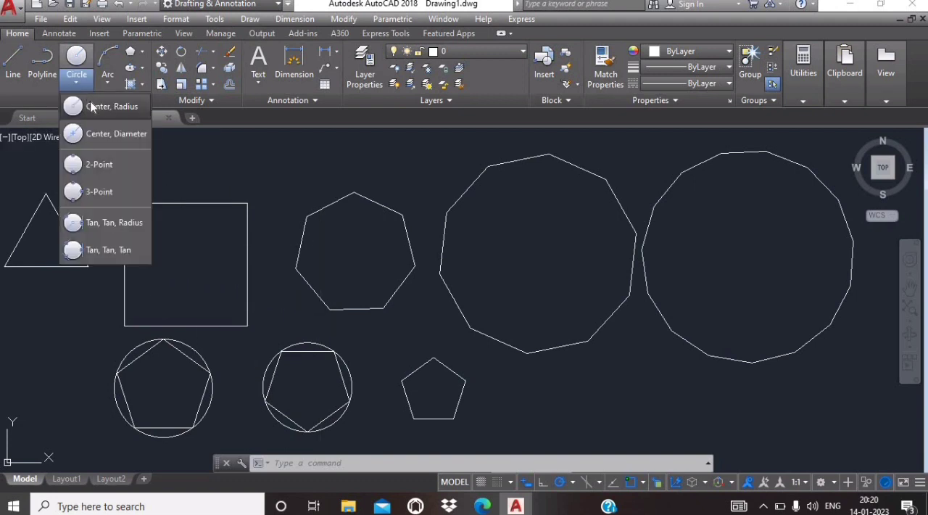
{"action": "left_click", "coordinate": [95, 108]}
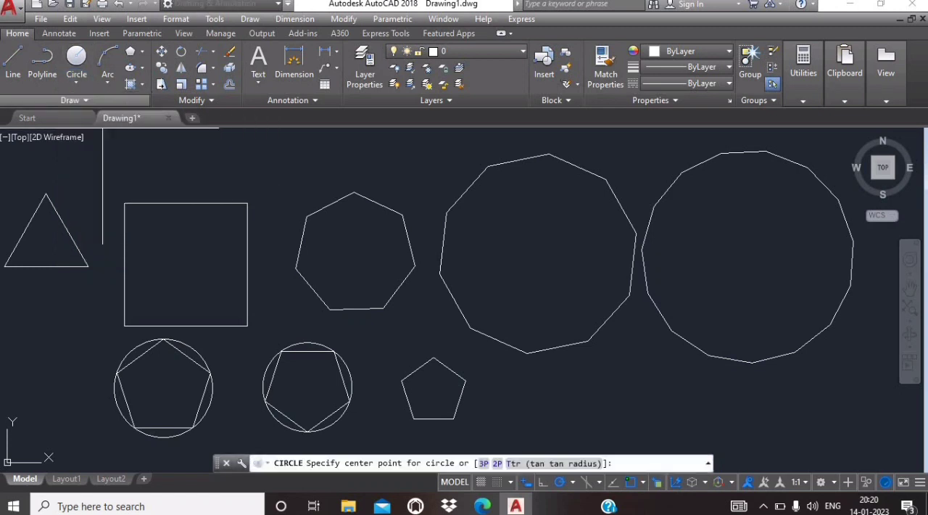
{"action": "left_click", "coordinate": [433, 391]}
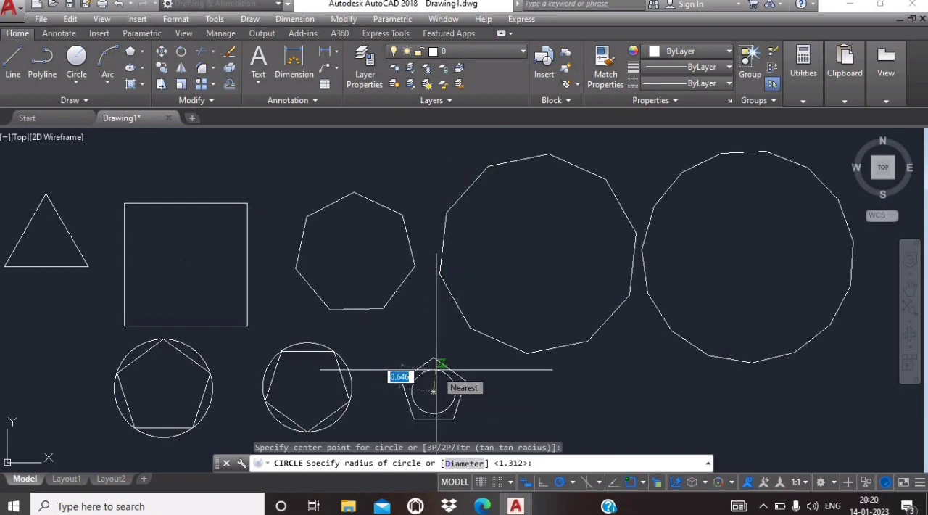
{"action": "type", "text": "1"}
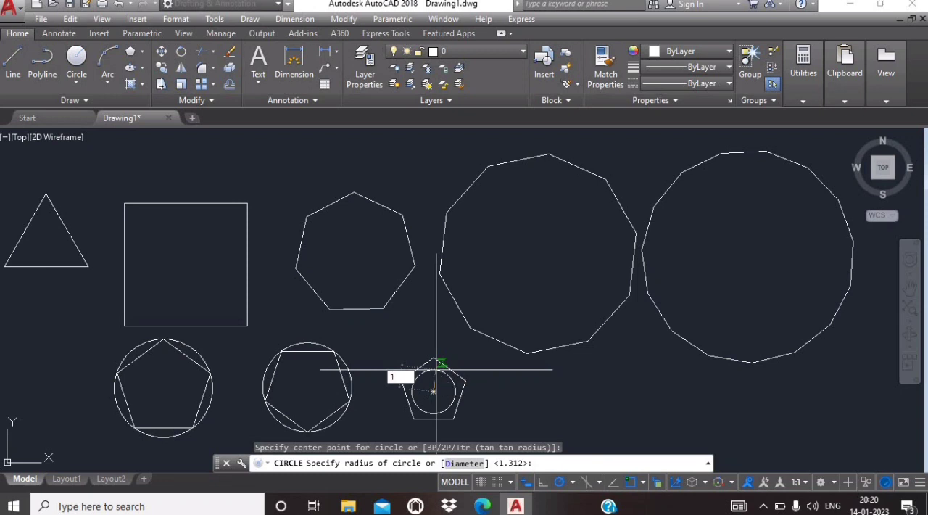
{"action": "key", "text": "Return"}
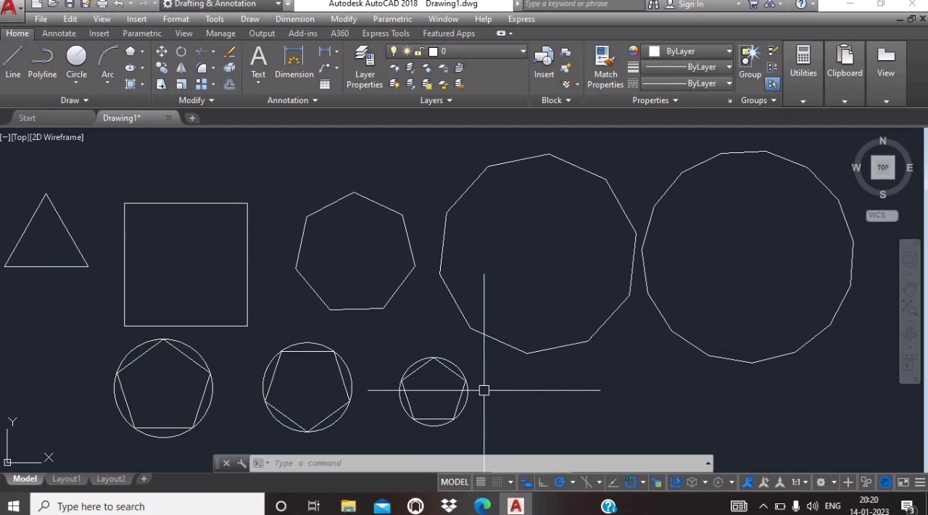
Step: Draw a 5-sided polygon with the Circumscribed about circle option and radius 1, centred below the large polygon near 16.5, 2.7
{"action": "left_click", "coordinate": [142, 51]}
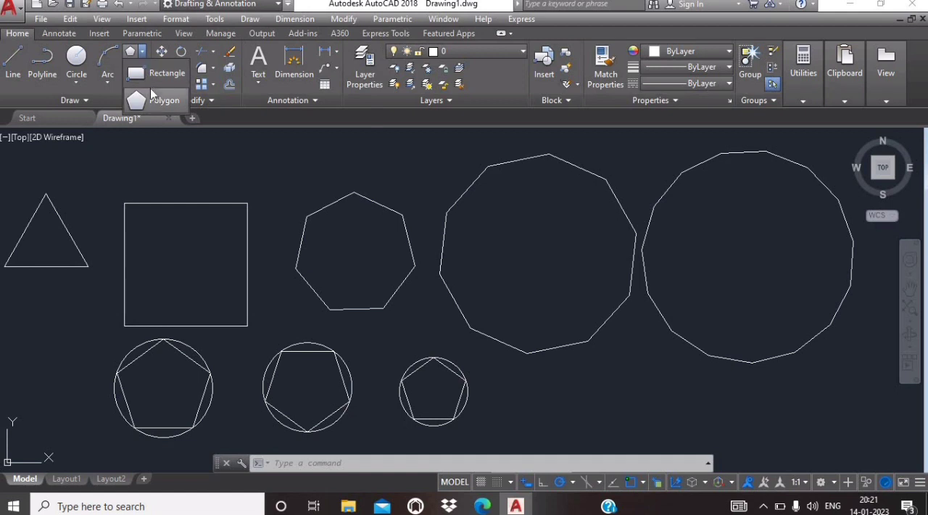
{"action": "left_click", "coordinate": [150, 92]}
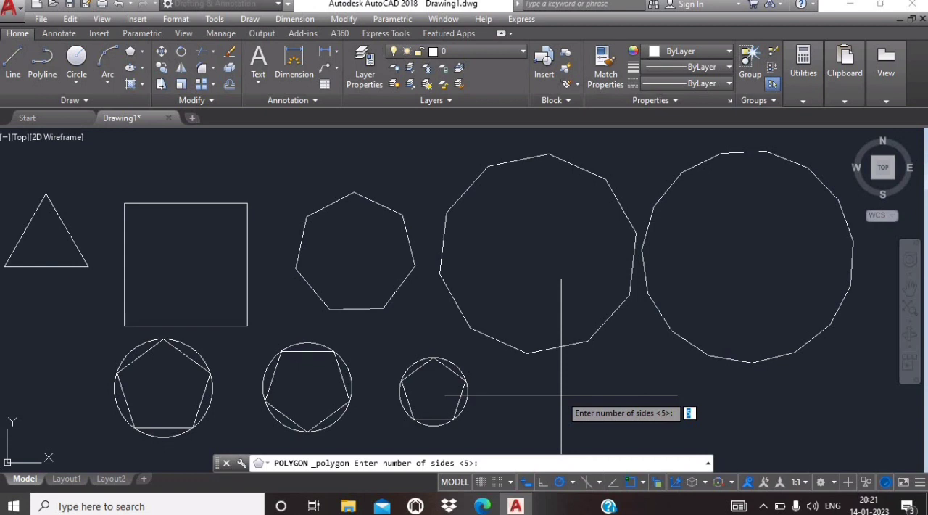
{"action": "type", "text": "5"}
{"action": "key", "text": "Return"}
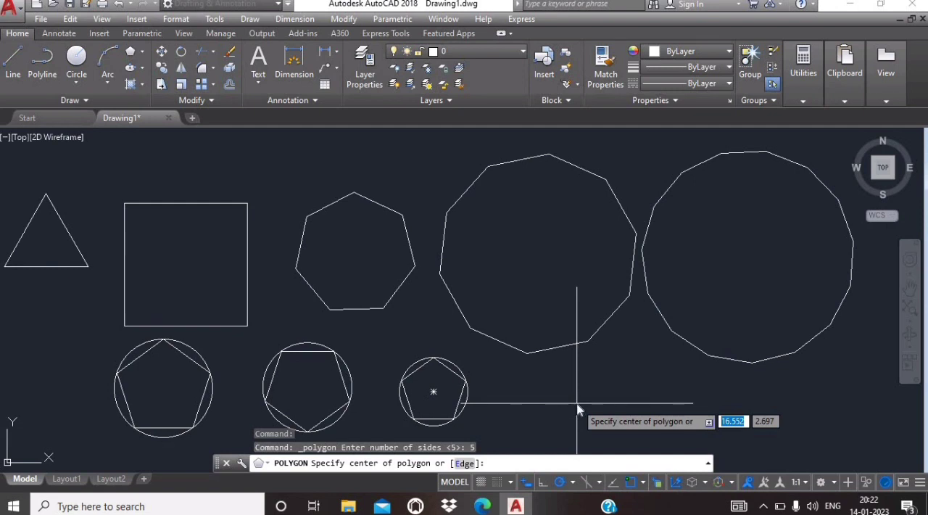
{"action": "left_click", "coordinate": [577, 402]}
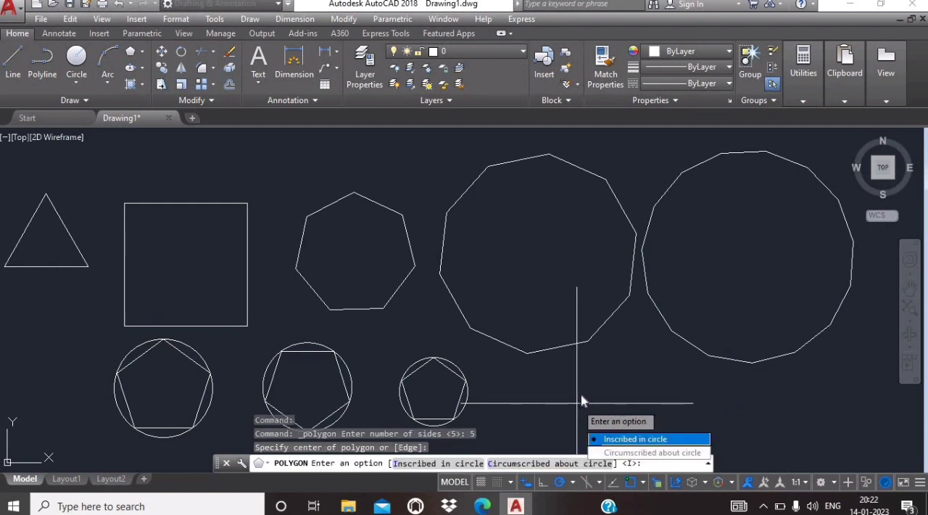
{"action": "left_click", "coordinate": [626, 454]}
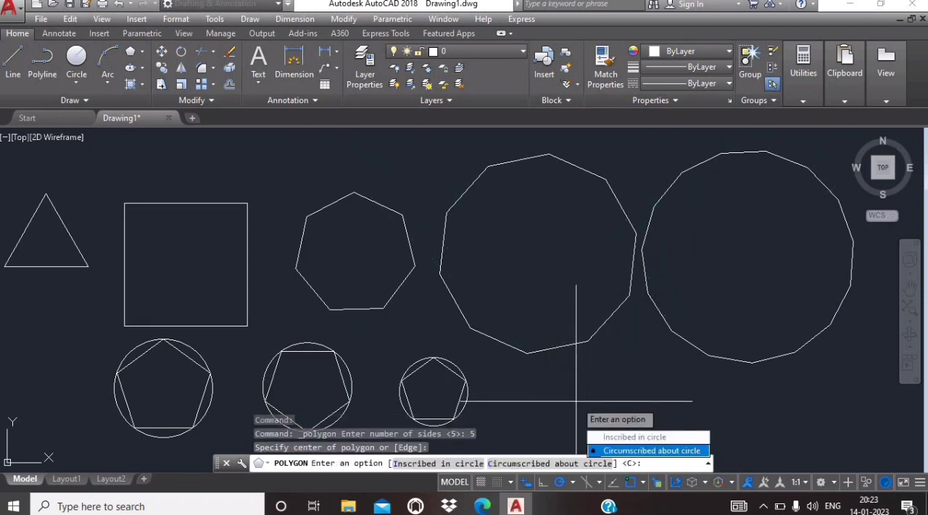
{"action": "key", "text": "Up"}
{"action": "left_click", "coordinate": [629, 451]}
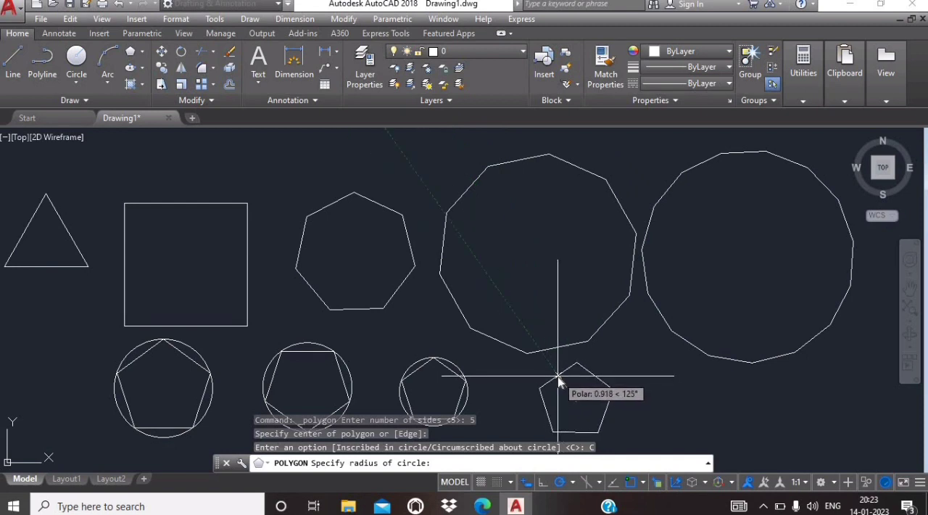
{"action": "type", "text": "1"}
{"action": "key", "text": "Return"}
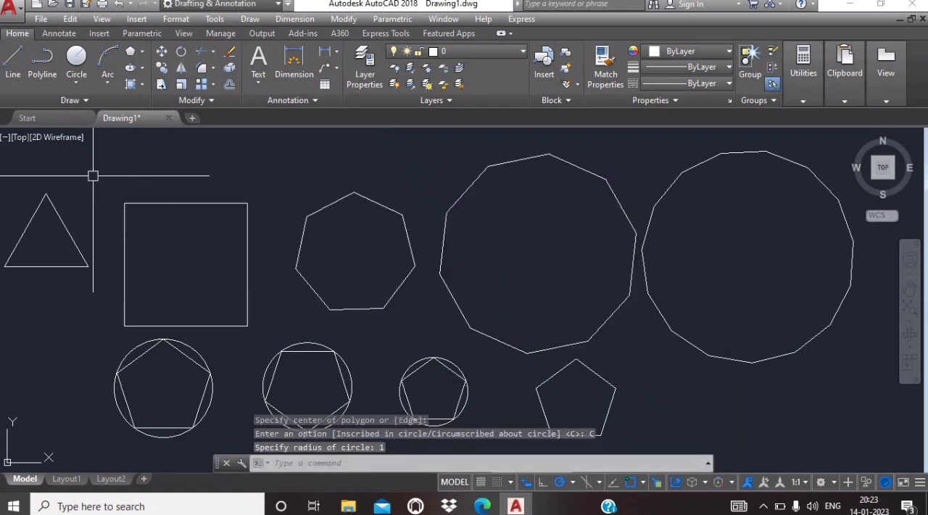
Step: Draw a centre-radius circle of radius 1 at the geometric center of the circumscribed pentagon
{"action": "left_click", "coordinate": [84, 81]}
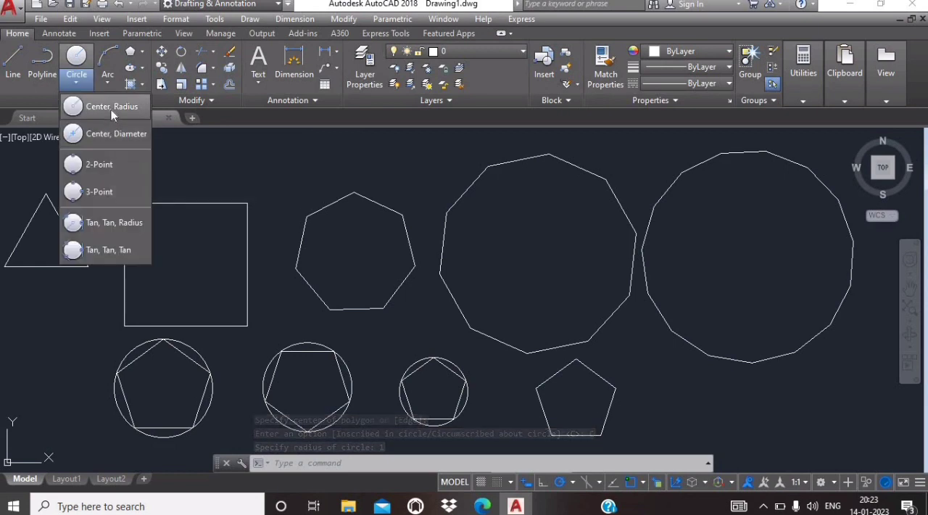
{"action": "left_click", "coordinate": [111, 110]}
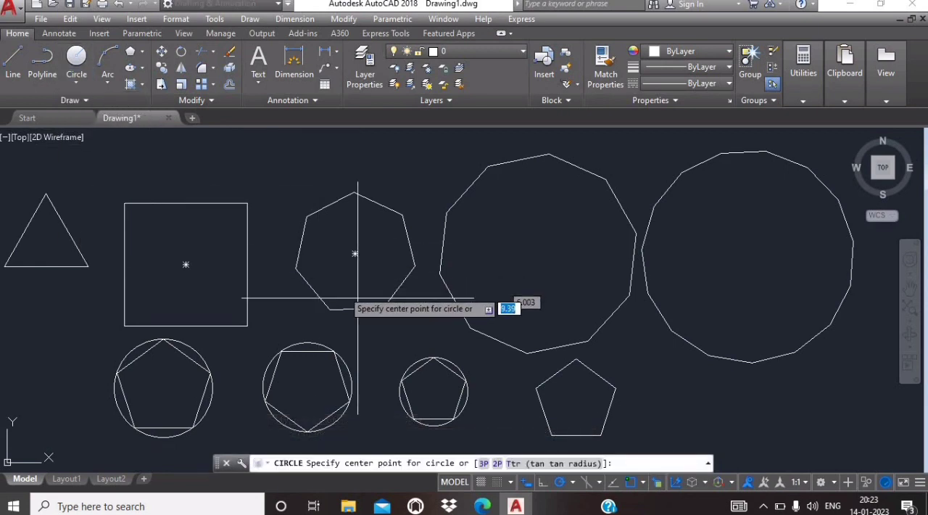
{"action": "left_click", "coordinate": [575, 401]}
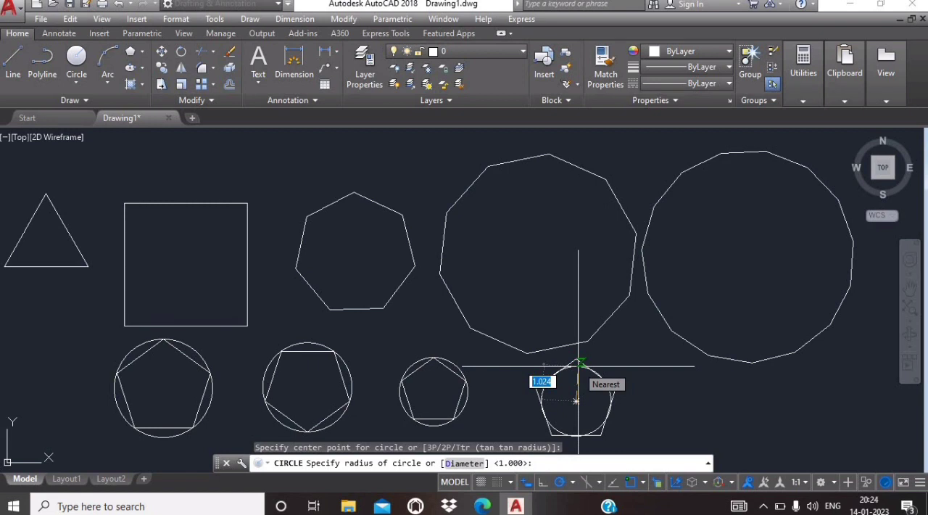
{"action": "type", "text": "1"}
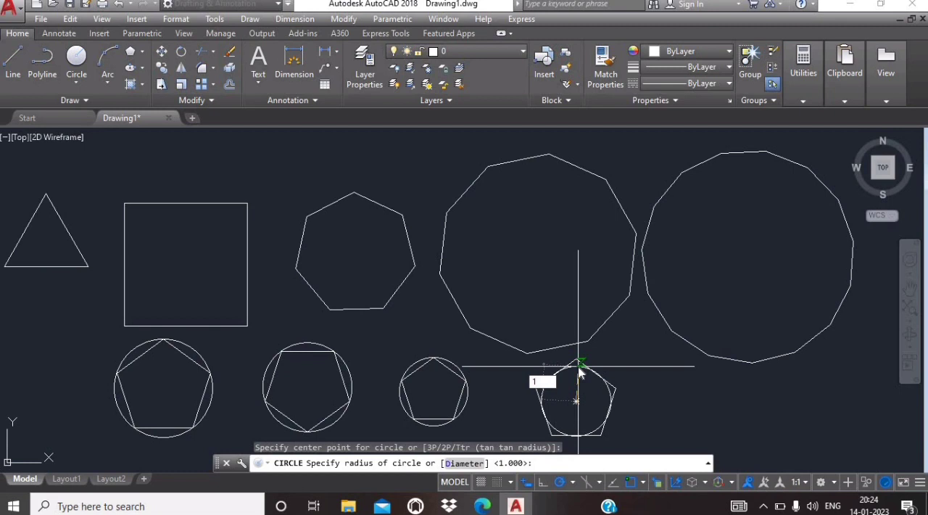
{"action": "key", "text": "Return"}
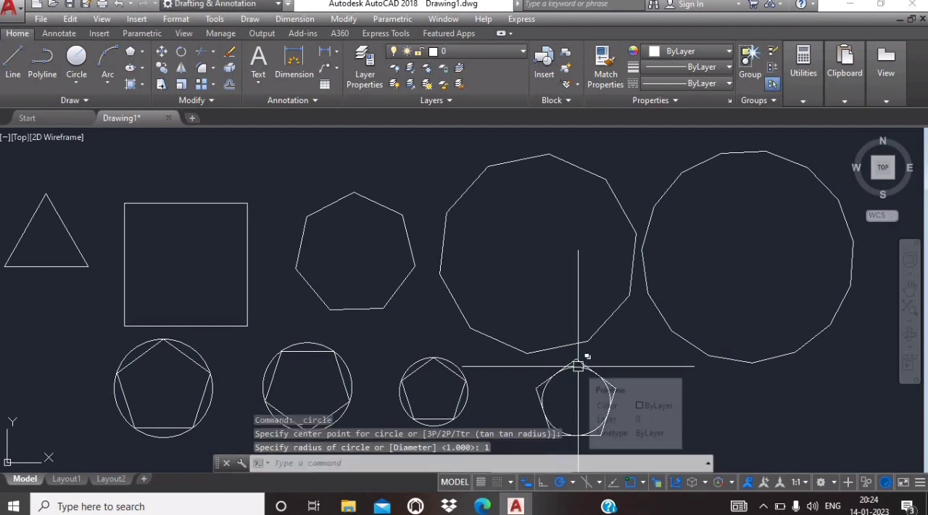